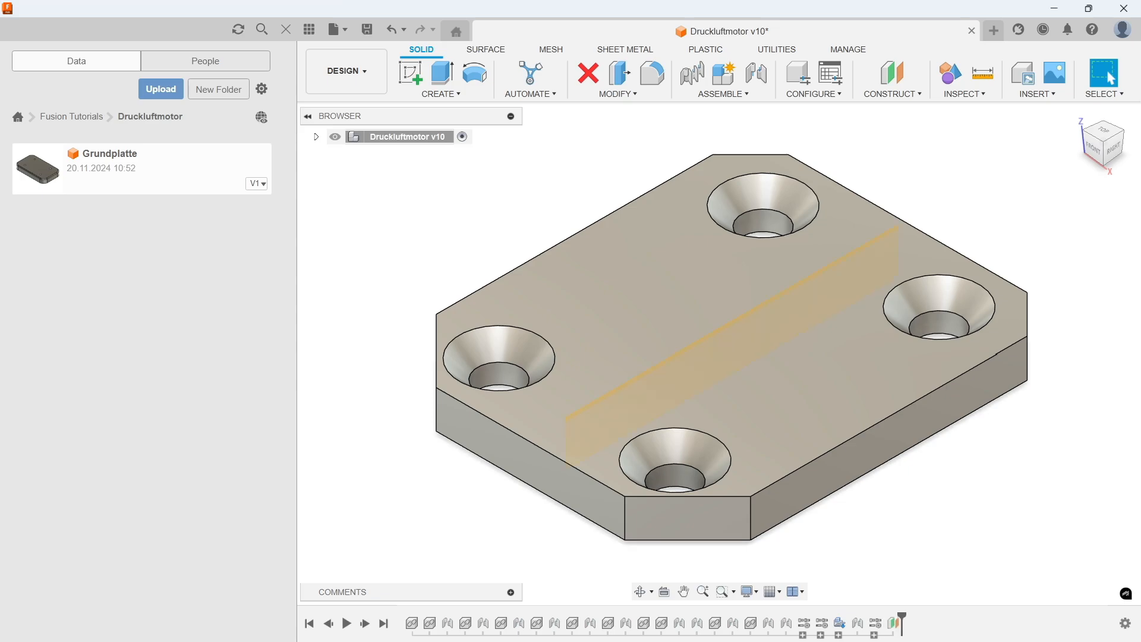
Undo the construction plane through the base plate and highlight the faces of its countersunk holes and corner chamfers
key("ctrl+z")
left_click(751, 623)
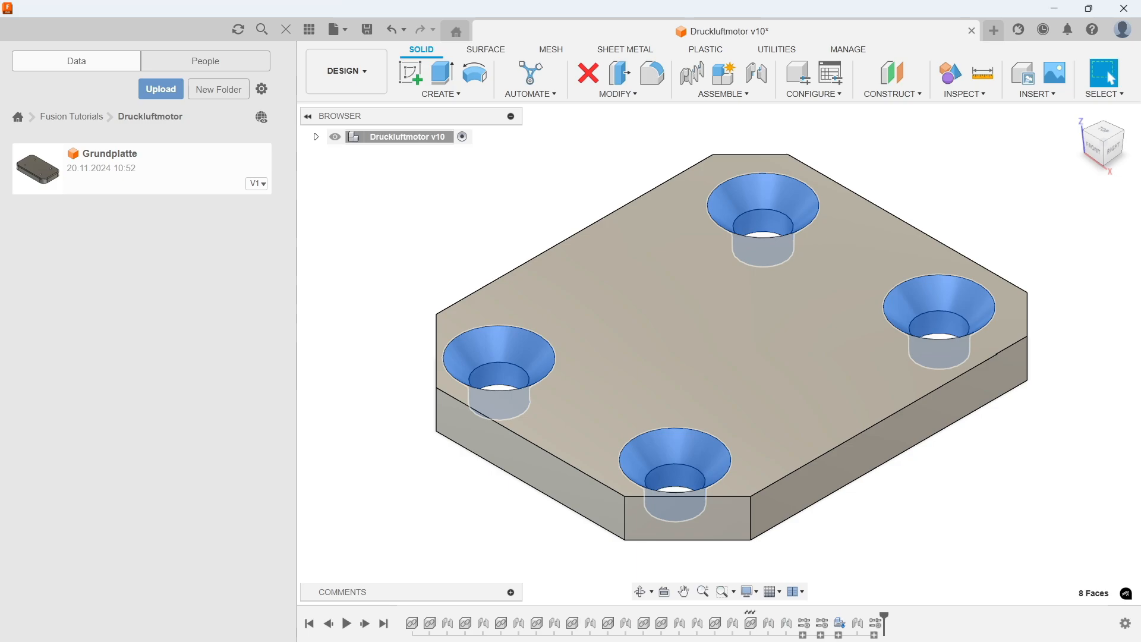
key("Escape")
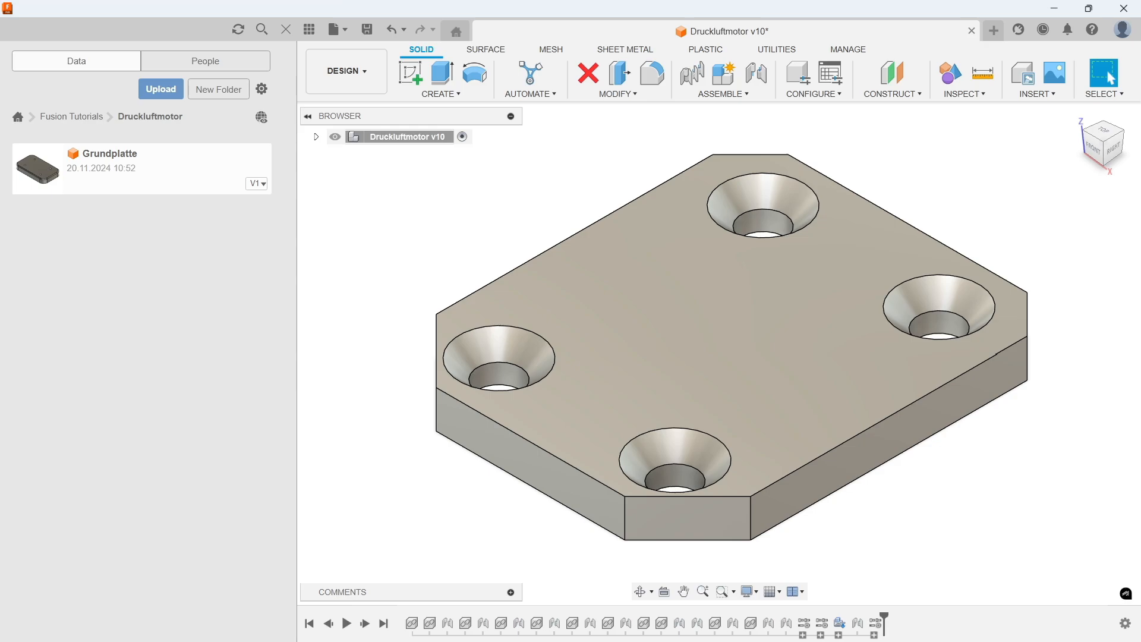
left_click(751, 623)
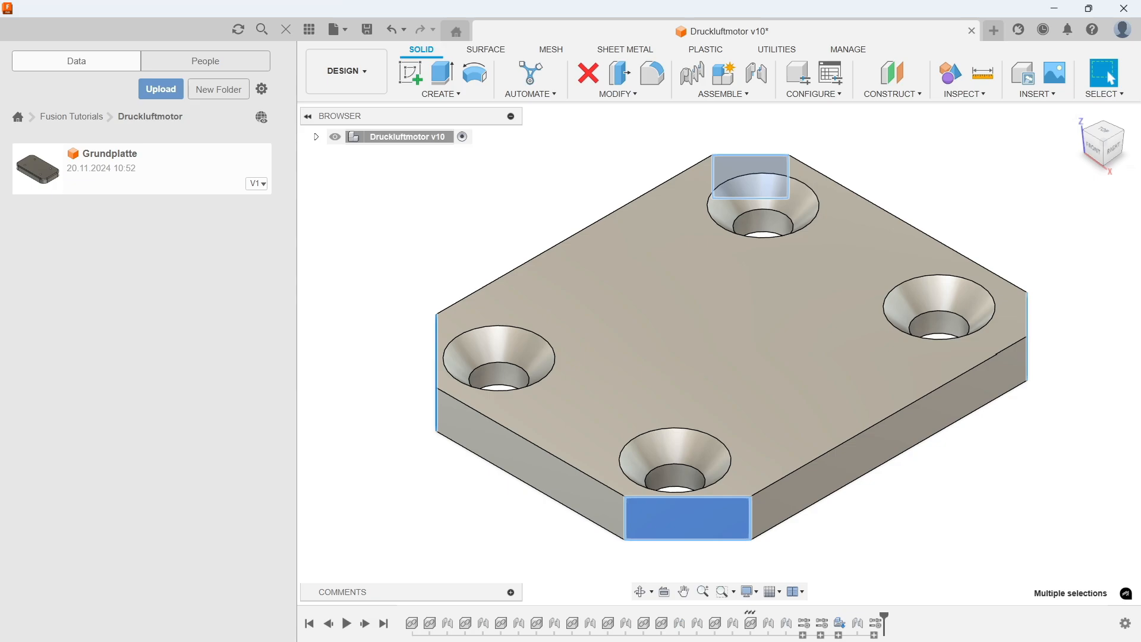
key("Escape")
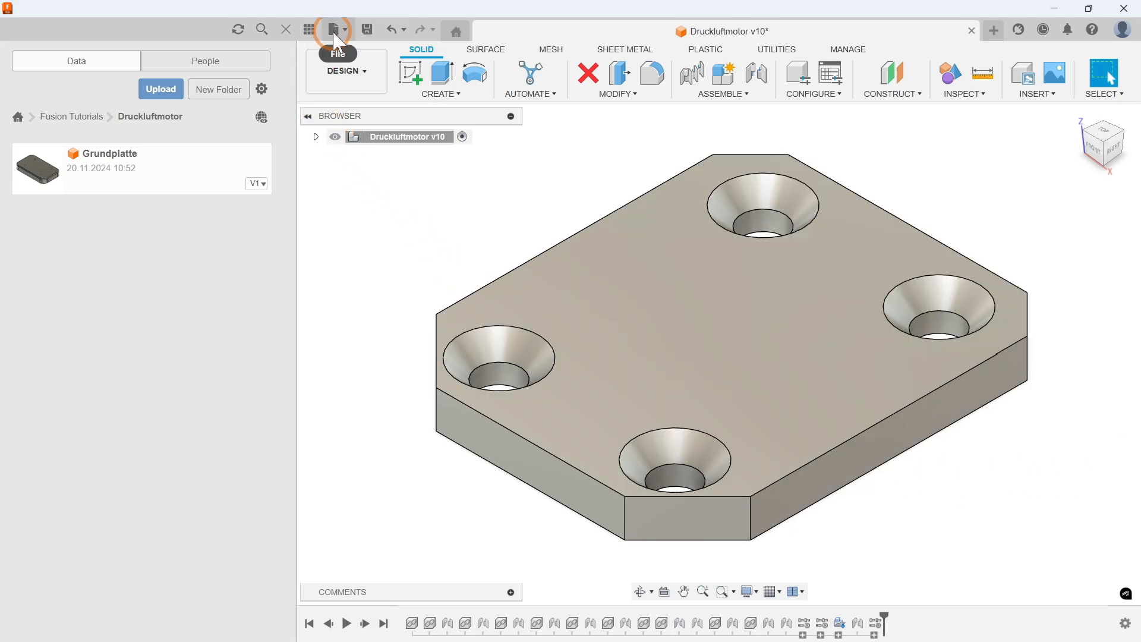
Create a new design, save it as Zylinderkopfplatte in the Druckluftmotor folder, and hide the project data
left_click(335, 33)
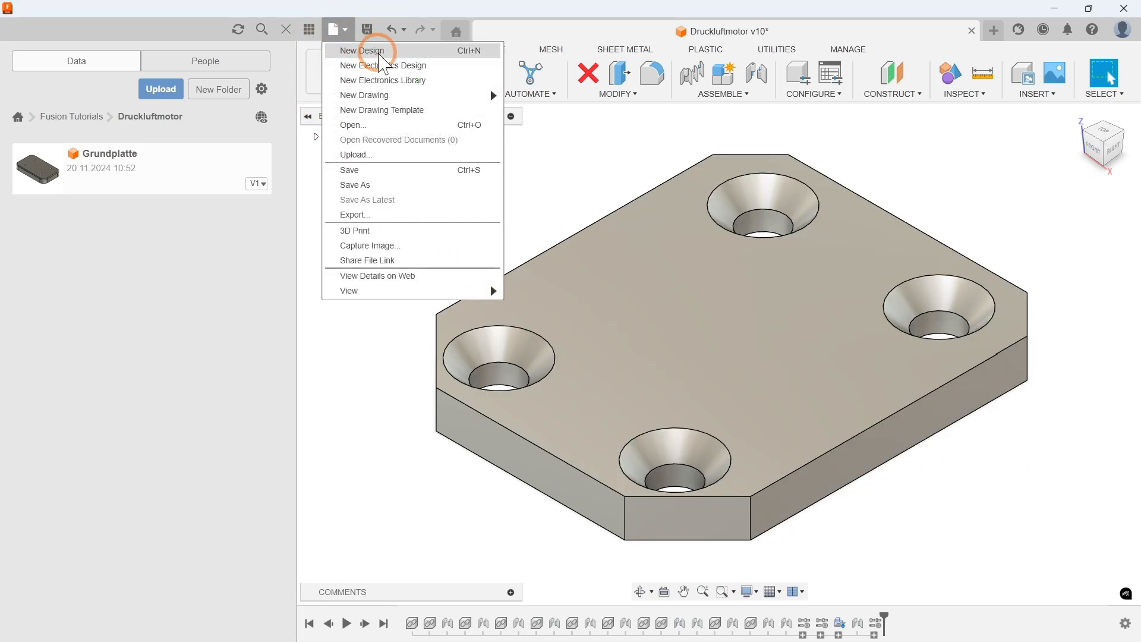
left_click(384, 52)
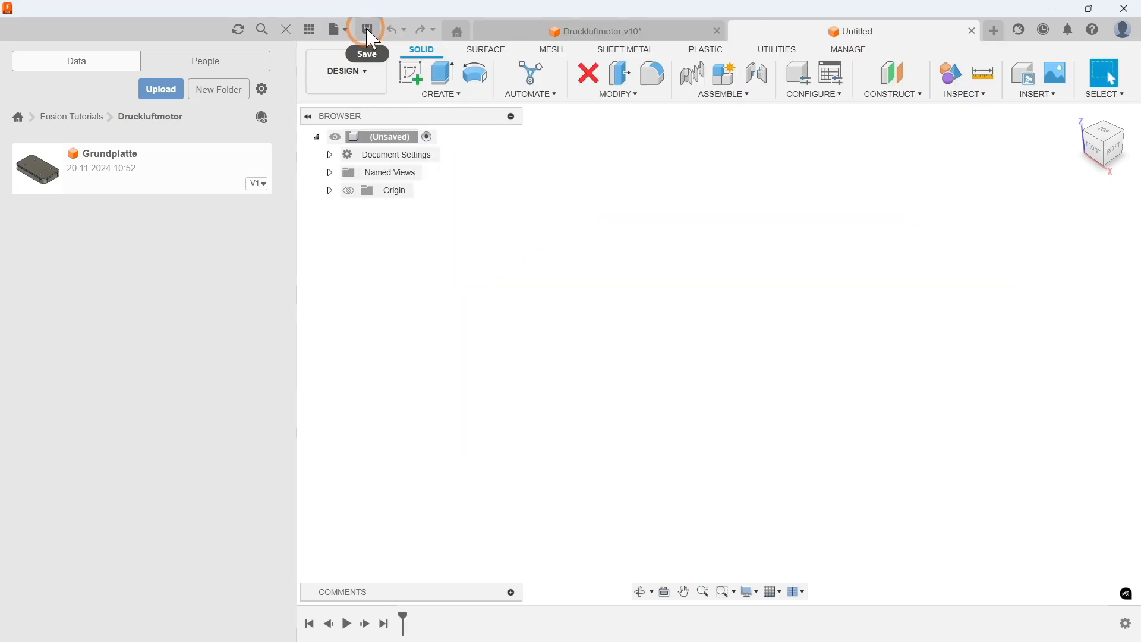
left_click(368, 29)
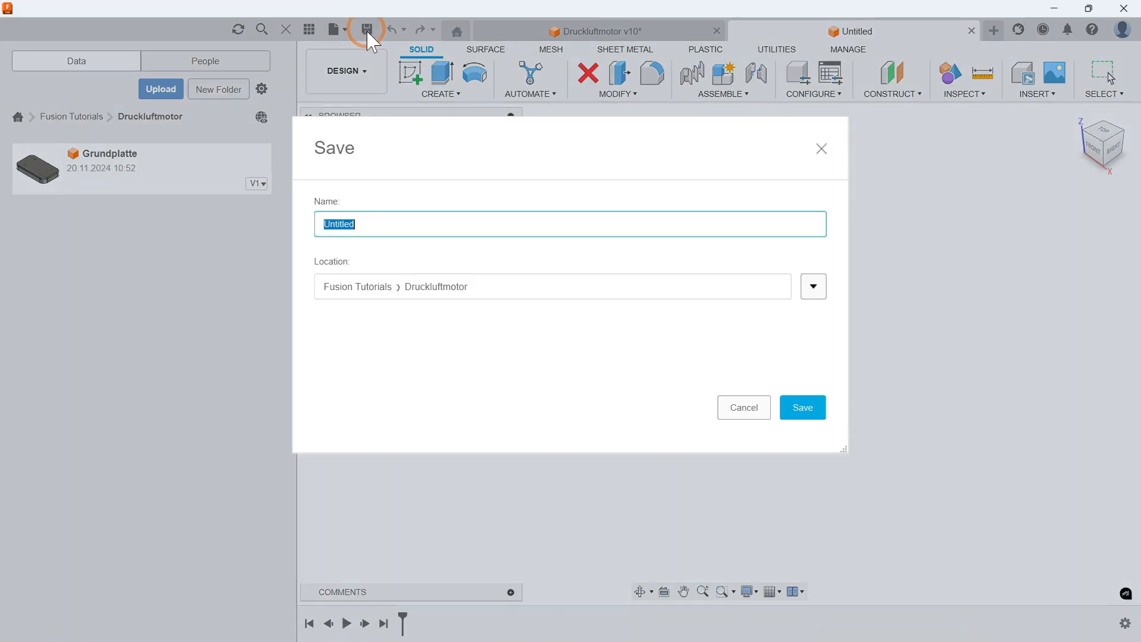
left_click(387, 205)
type("Zylinderkopfplatte")
left_click(815, 405)
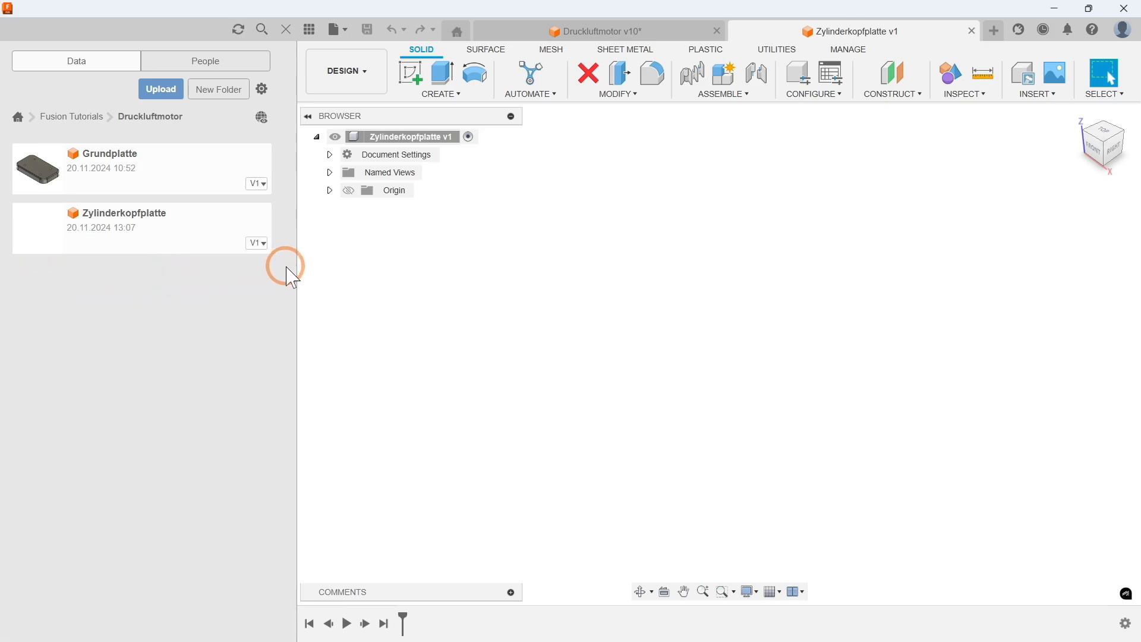
left_click(287, 29)
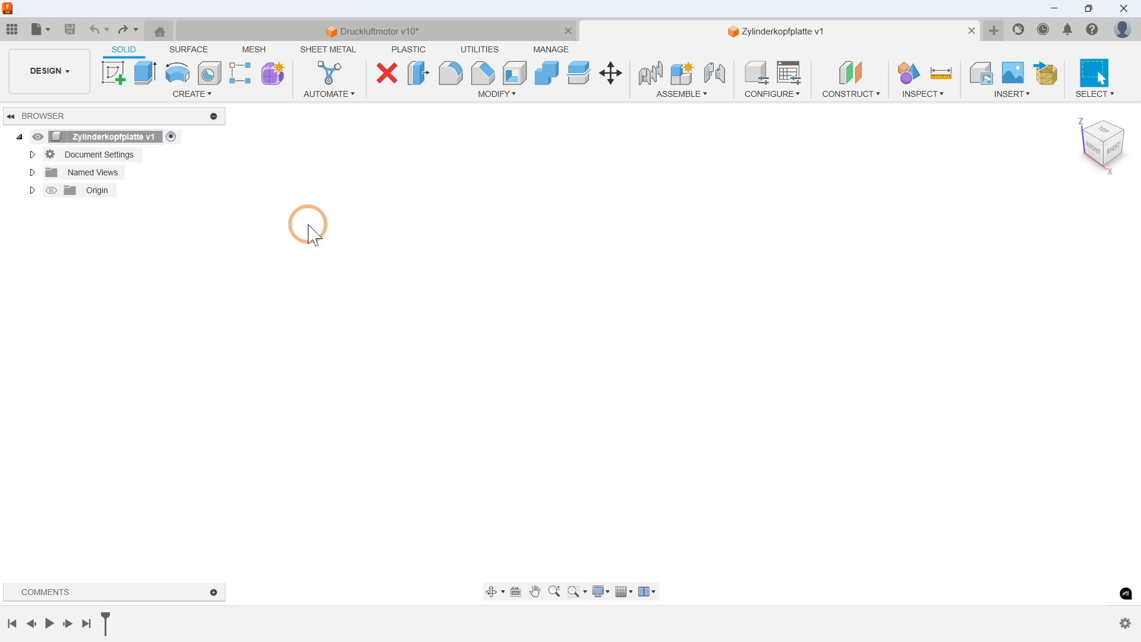
Create a sketch on the horizontal XY origin plane
left_click(198, 94)
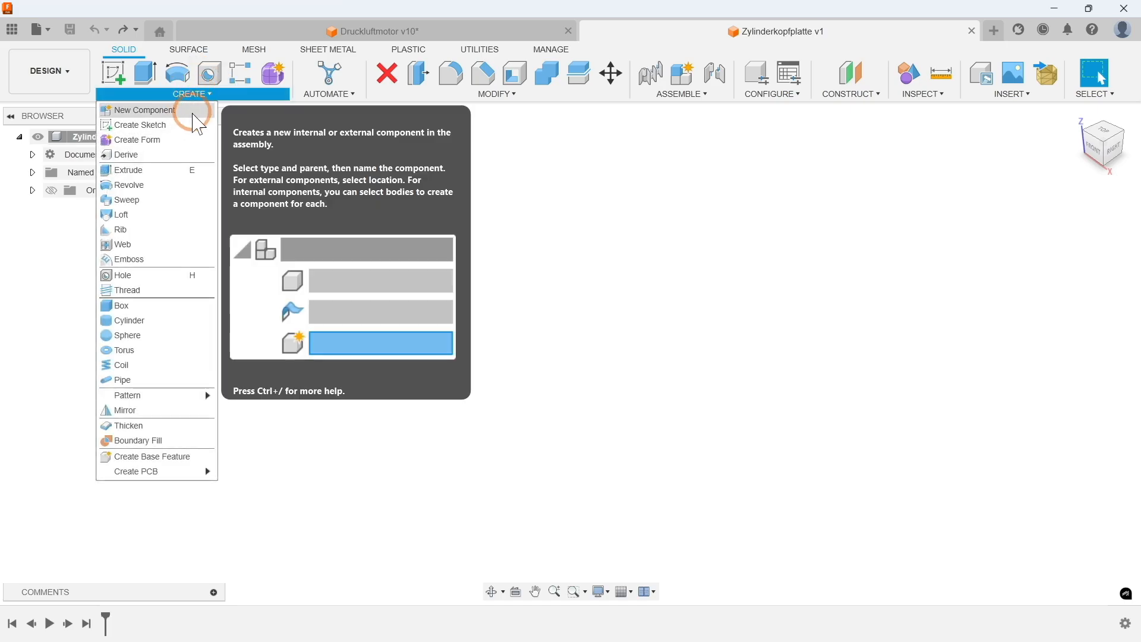
left_click(169, 126)
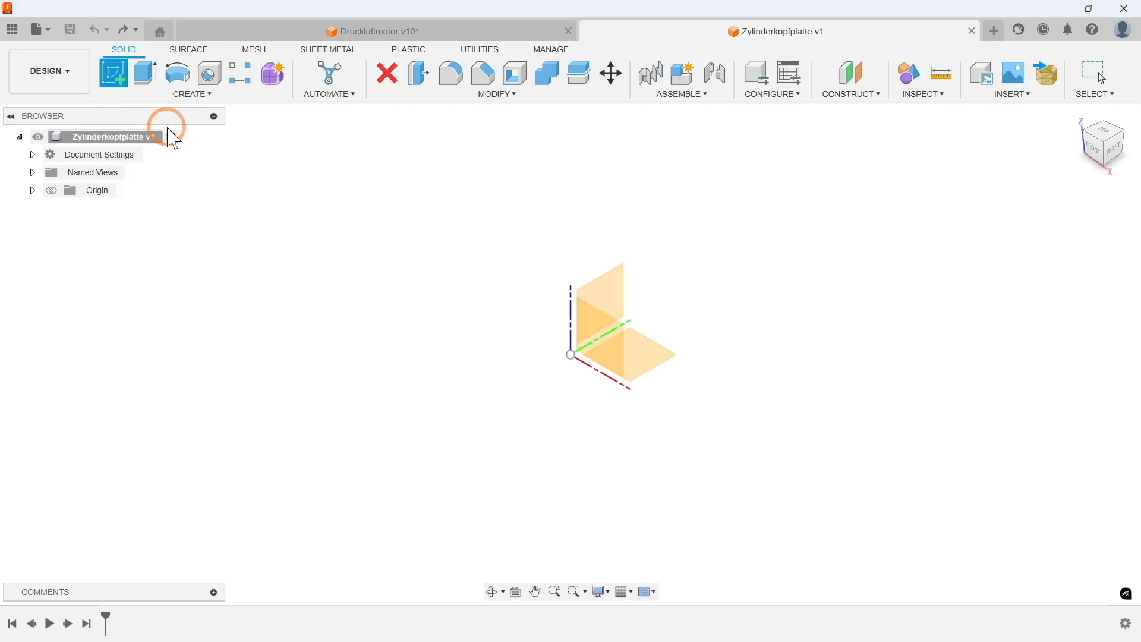
left_click(649, 355)
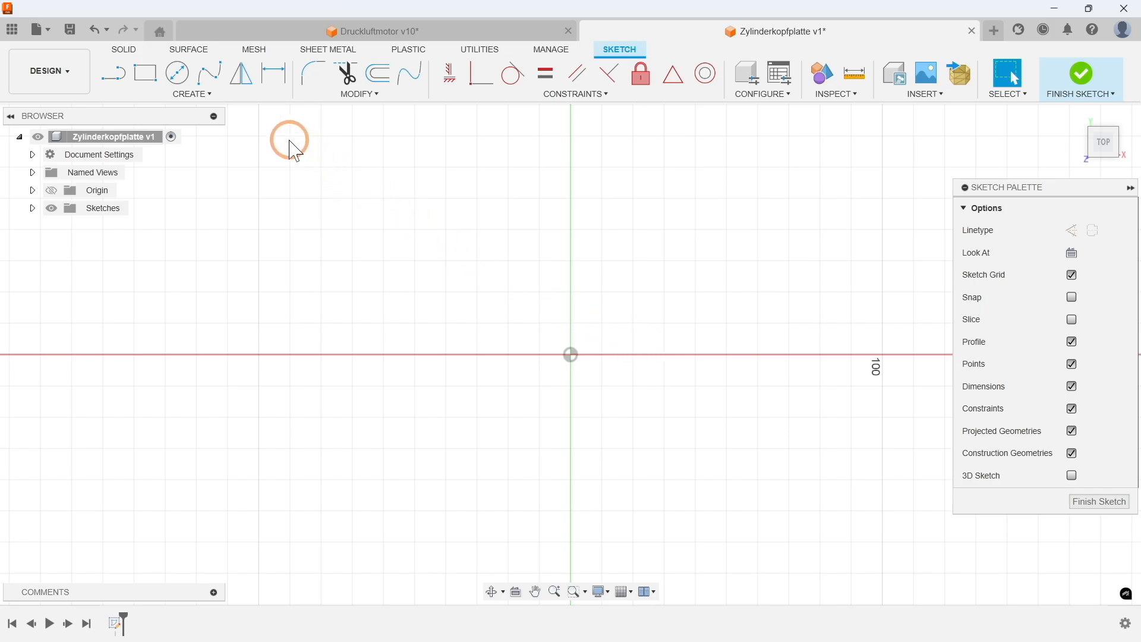
Sketch a center rectangle at the origin, 25 mm wide and 30 mm high
left_click(206, 96)
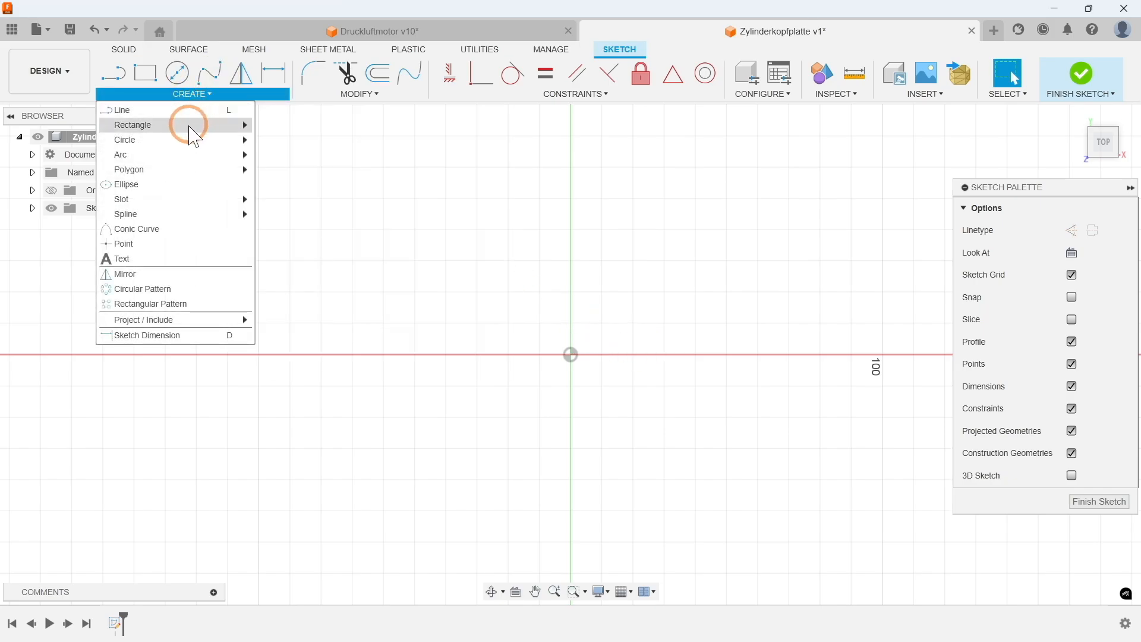
mouse_move(197, 124)
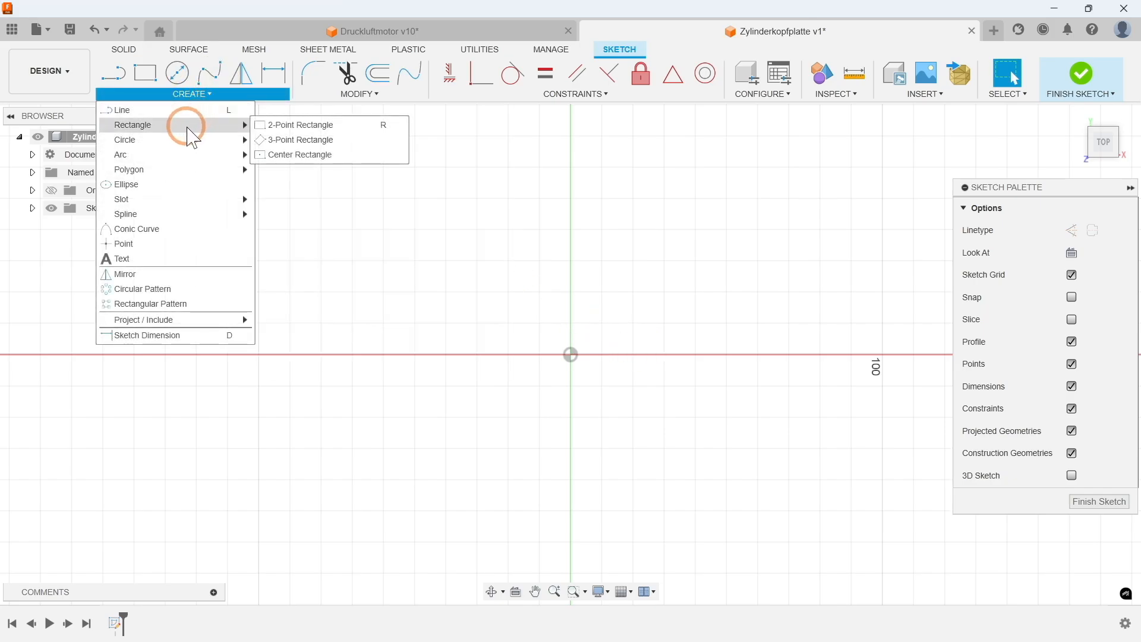
left_click(299, 155)
left_click(571, 355)
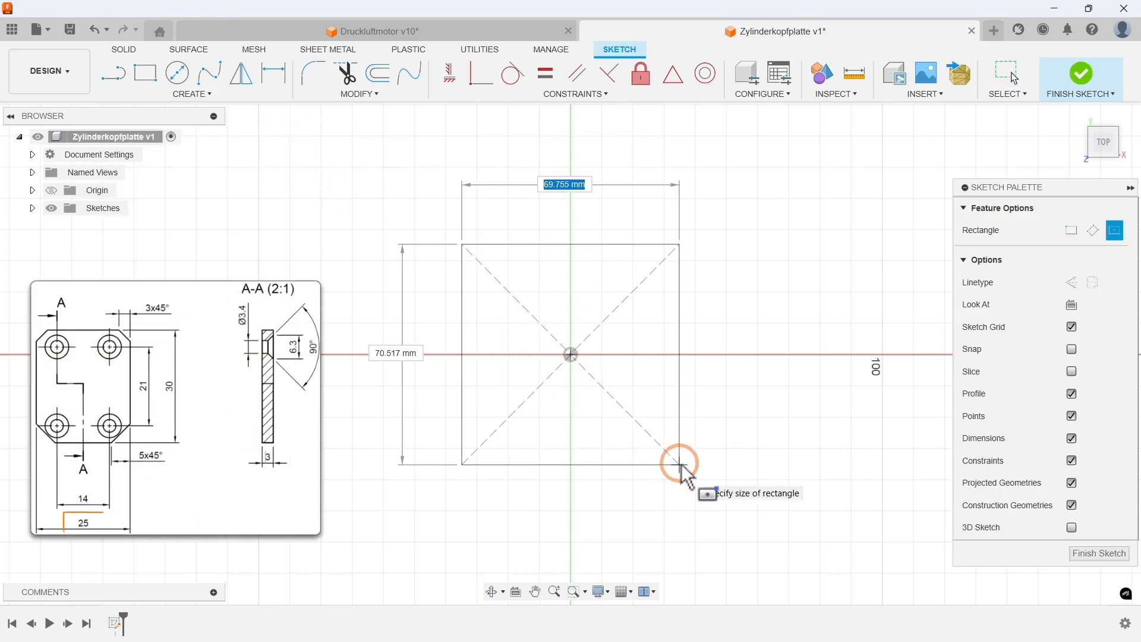
type("25")
key("Tab")
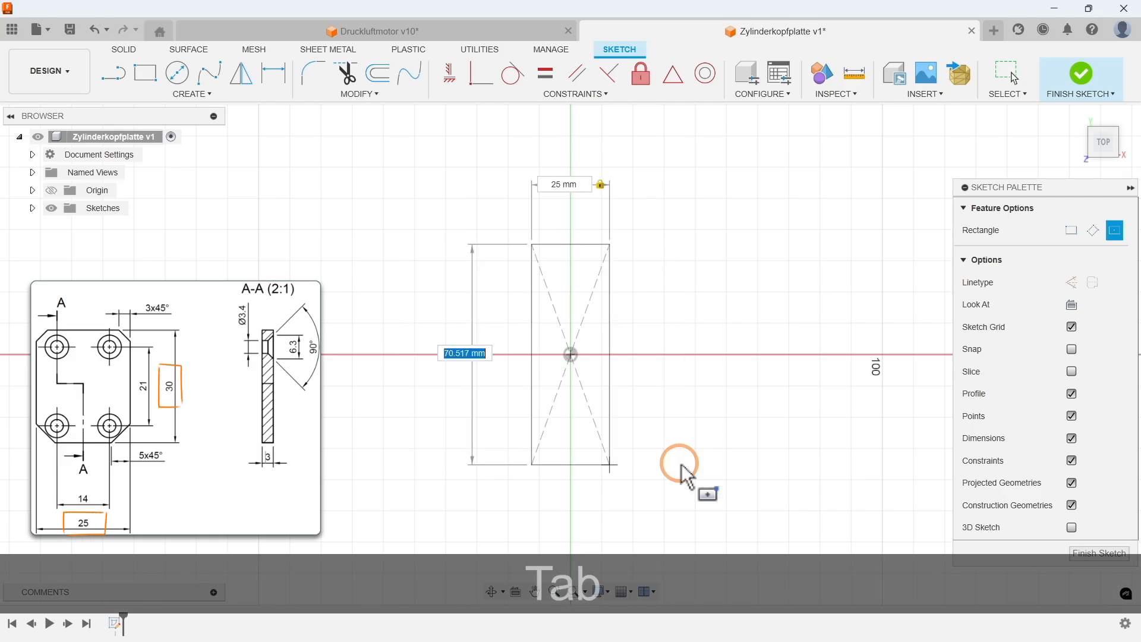
type("30")
key("Tab")
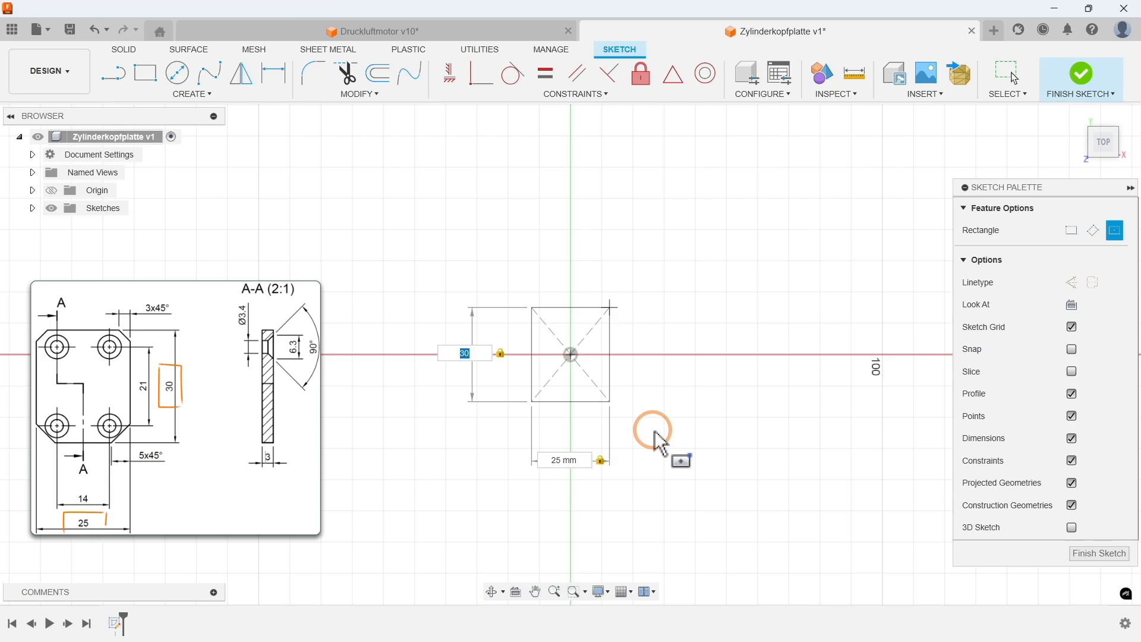
key("Return")
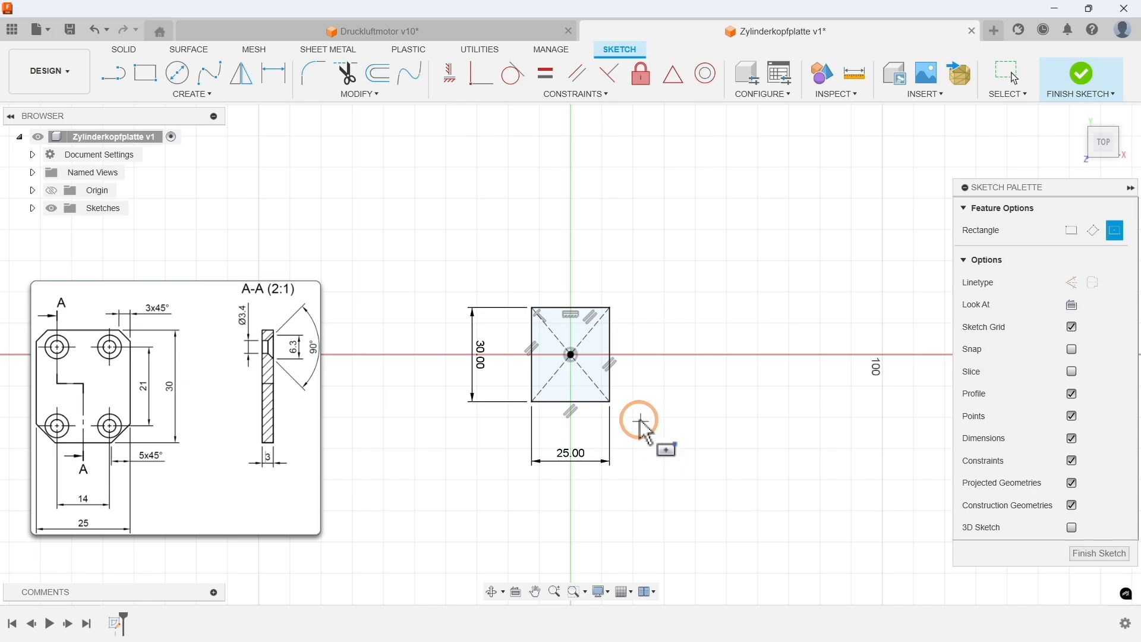
Sketch a second center rectangle at the origin, 14 mm wide and 21 mm high, for the hole positions
left_click(571, 355)
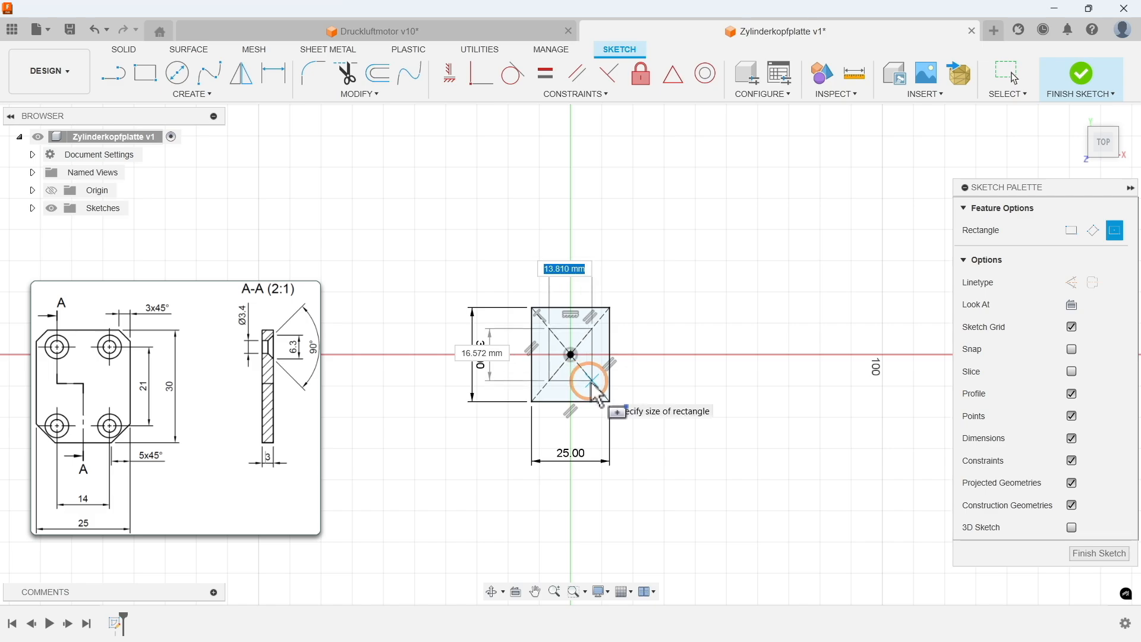
type("14")
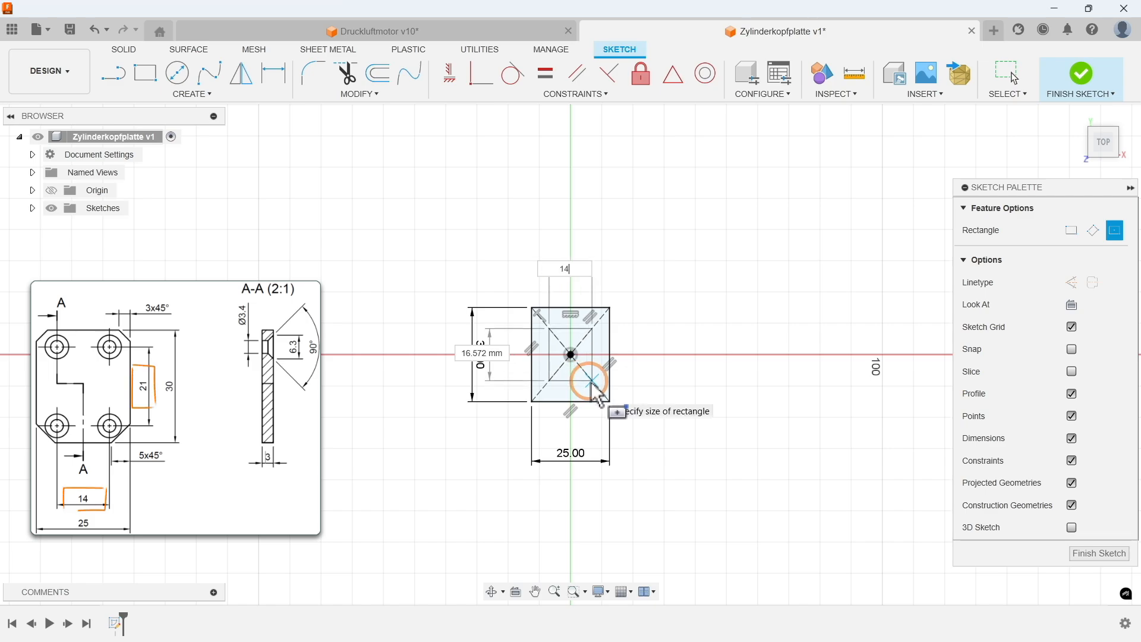
key("Tab")
type("21")
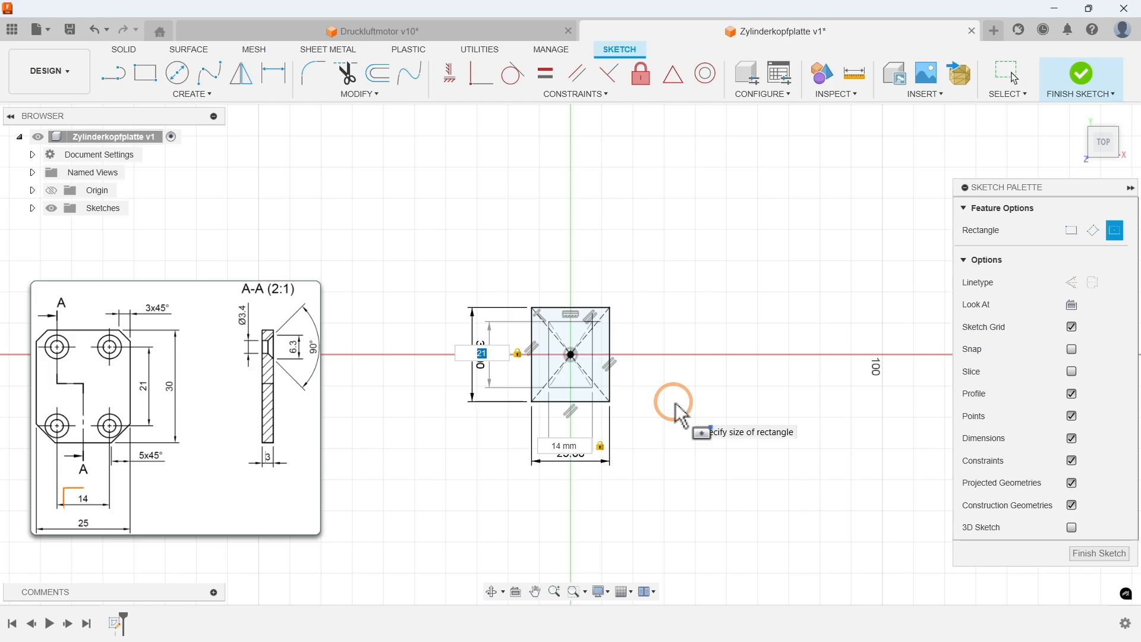
key("Return")
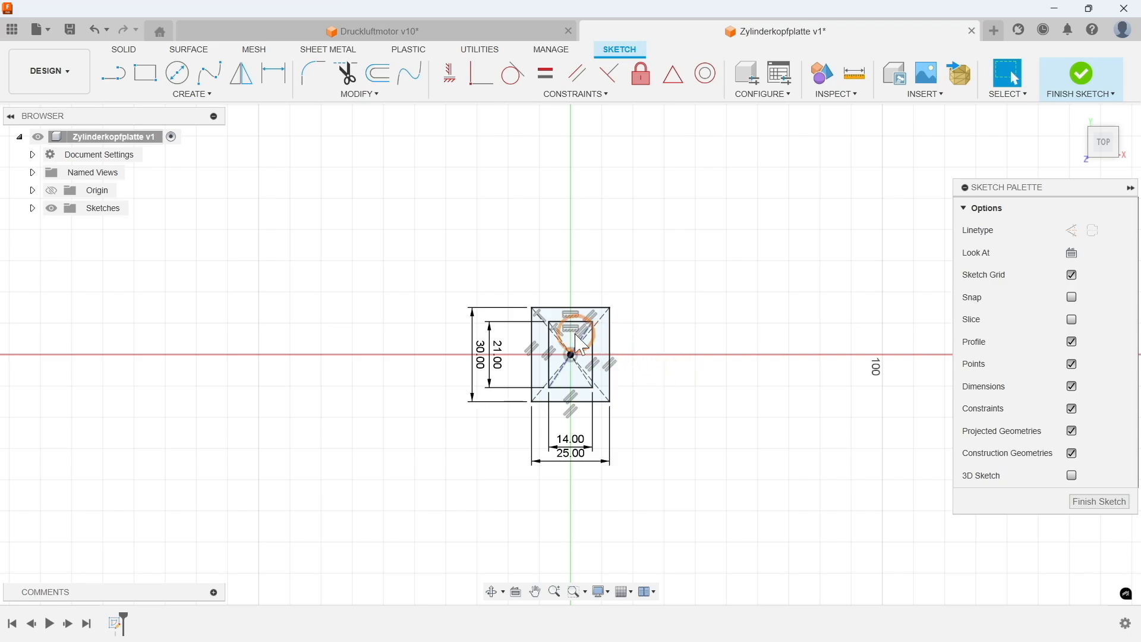
left_click(475, 275)
left_click(661, 430)
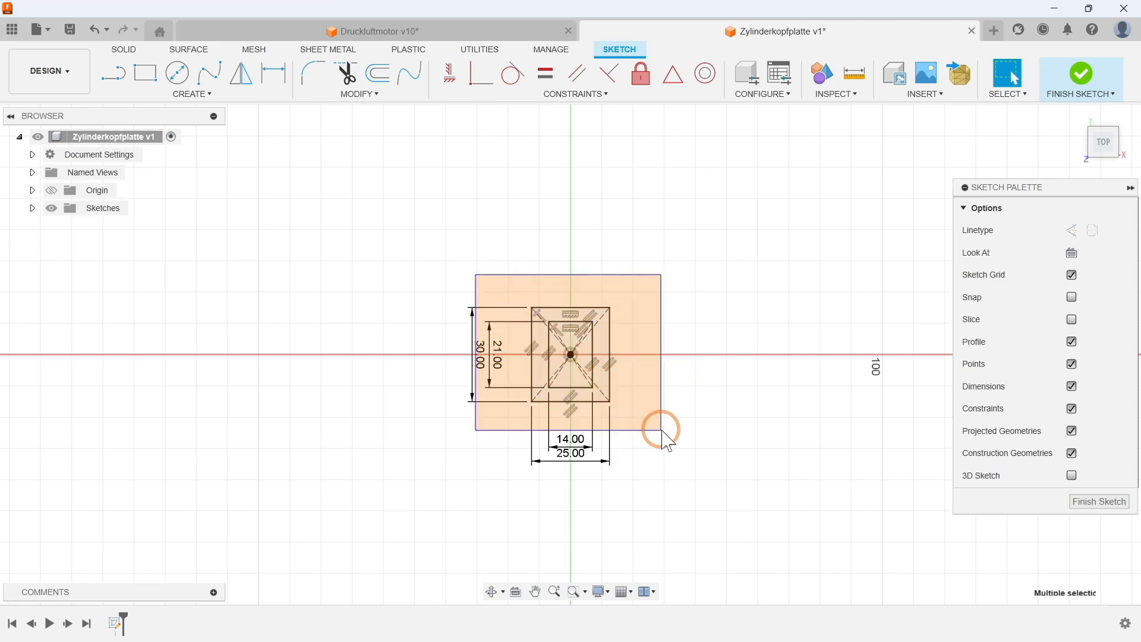
left_click_drag(661, 429, 661, 430)
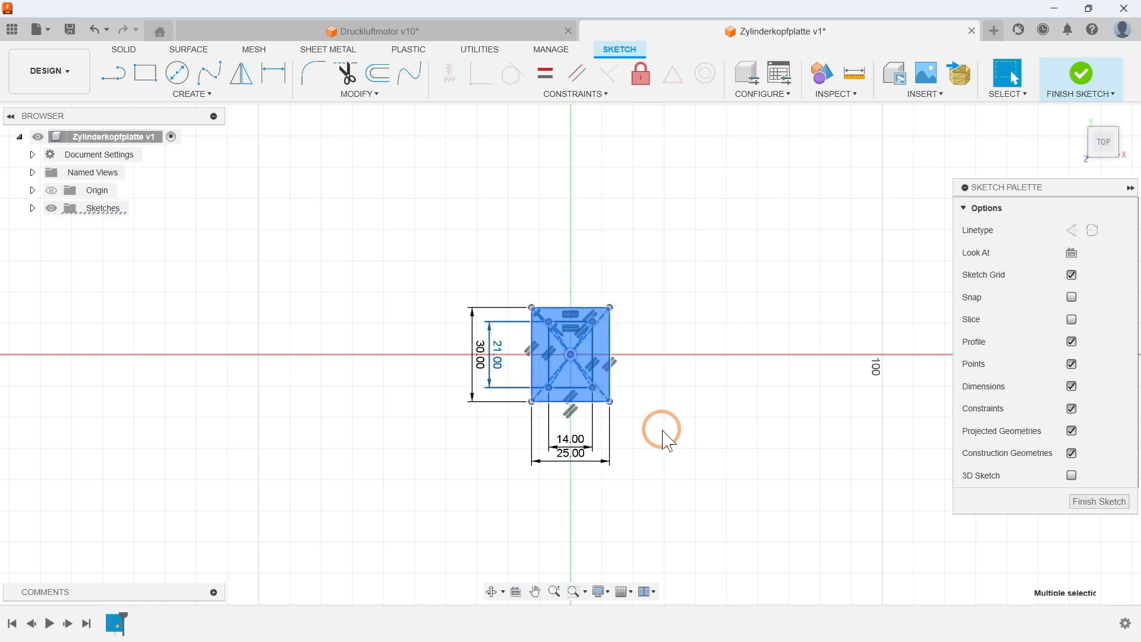
left_click(665, 430)
mouse_move(692, 407)
left_mouse_down()
mouse_move(863, 334)
mouse_move(565, 354)
mouse_move(654, 355)
left_mouse_up()
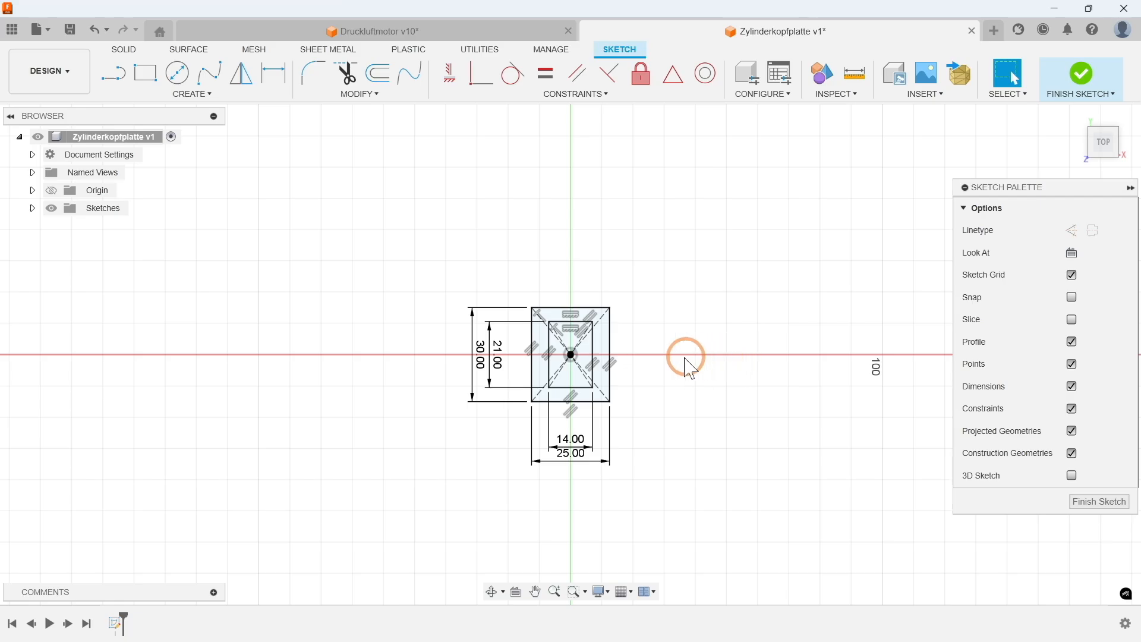
scroll(562, 348, "up", 4)
left_click_drag(518, 267, 634, 437)
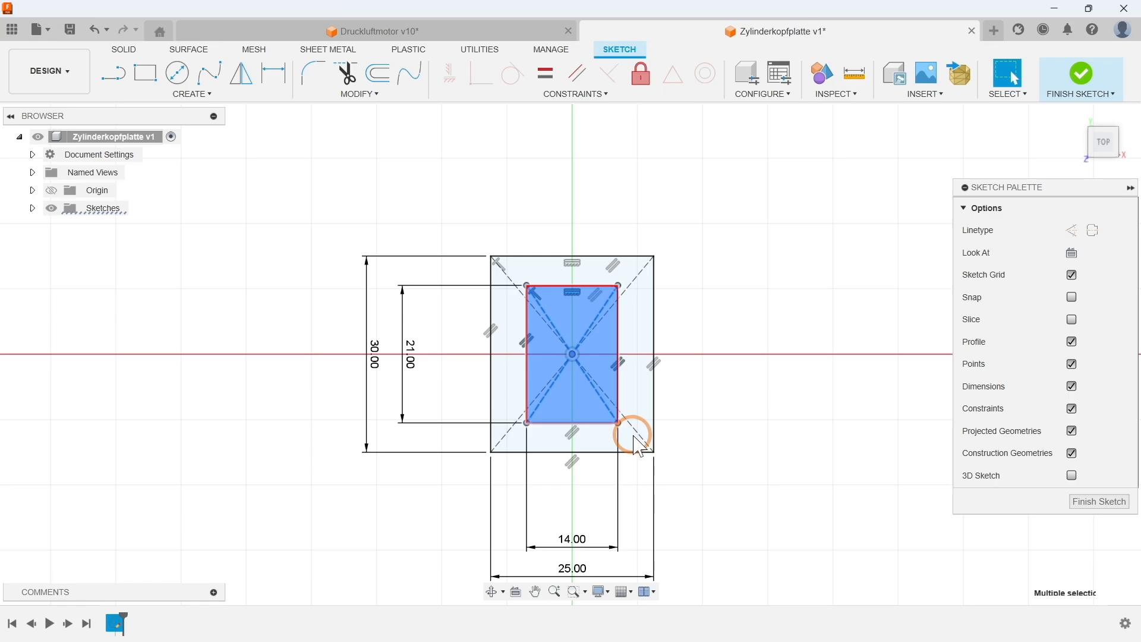
left_click_drag(730, 350, 824, 429)
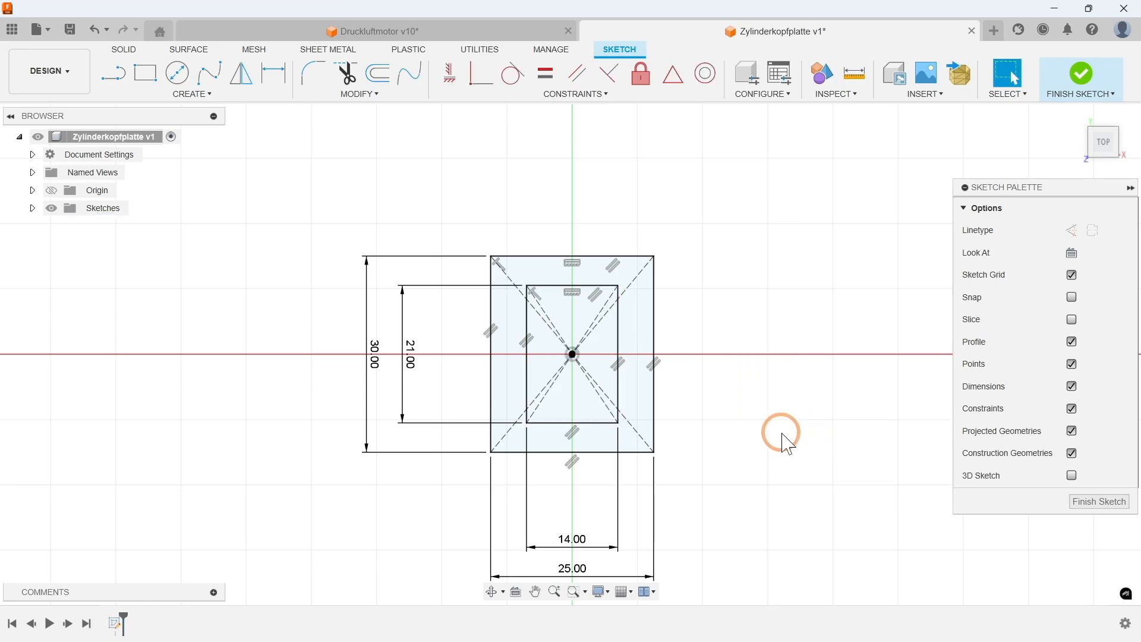
mouse_move(635, 438)
left_mouse_down()
mouse_move(553, 355)
mouse_move(509, 271)
left_mouse_up()
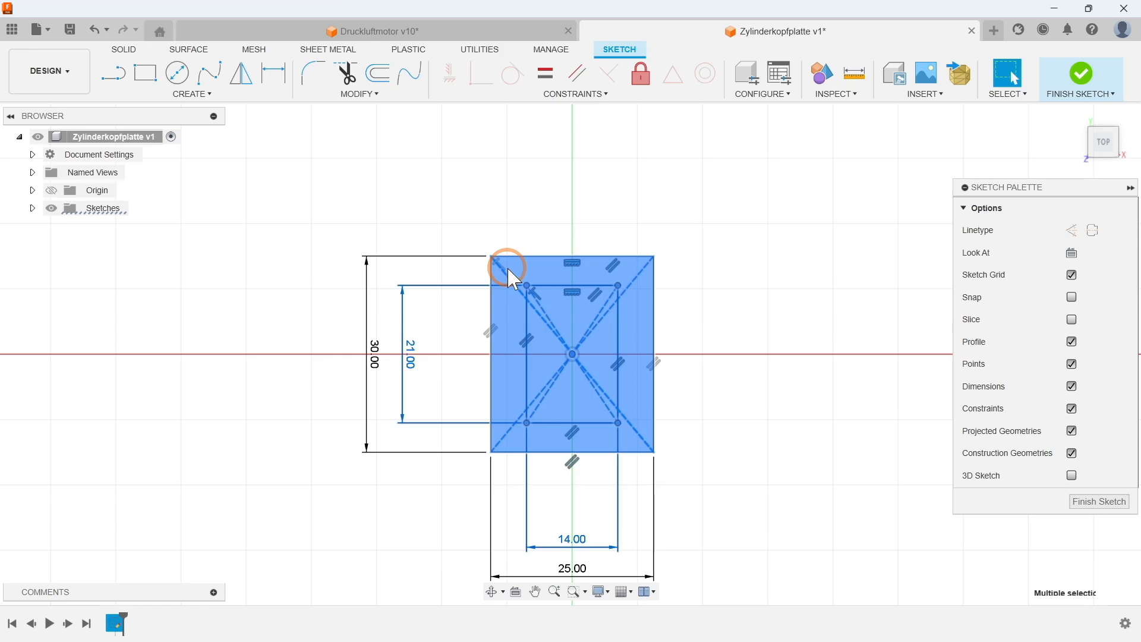
left_click_drag(873, 418, 712, 324)
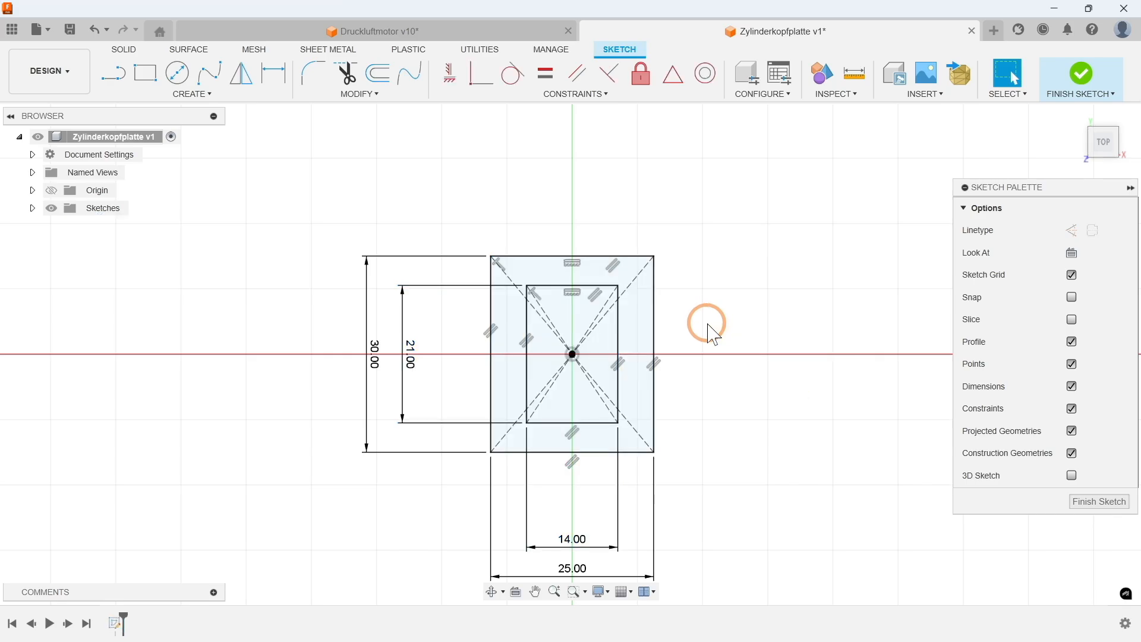
Select the whole inner 14 × 21 mm rectangle and convert its lines to construction geometry
mouse_move(521, 275)
left_mouse_down()
mouse_move(627, 412)
mouse_move(639, 446)
left_mouse_up()
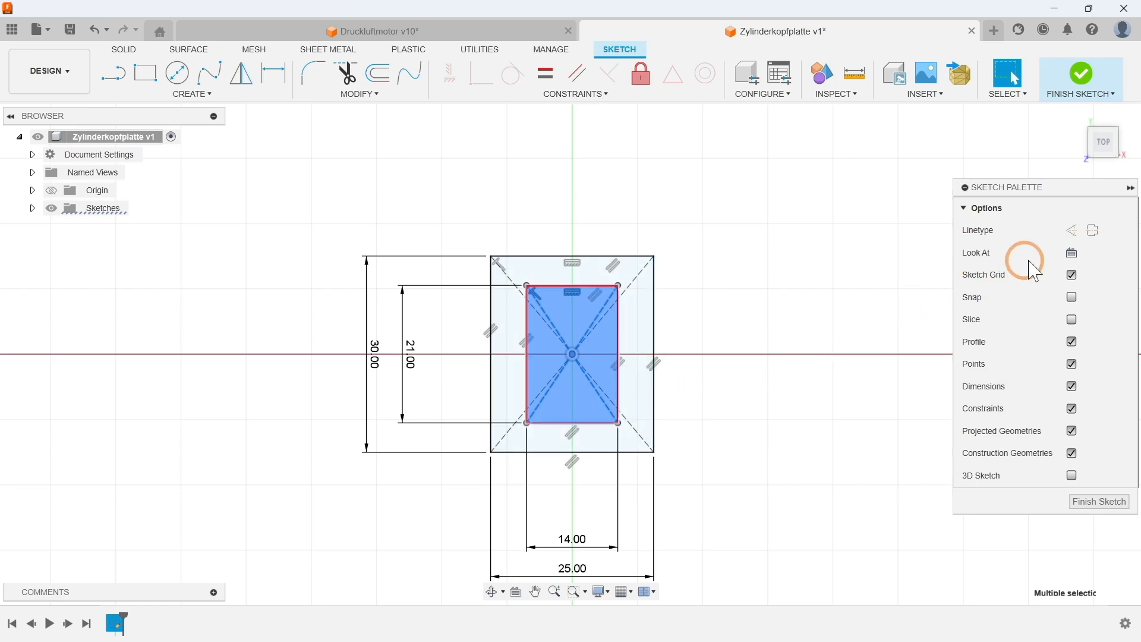
left_click(1073, 231)
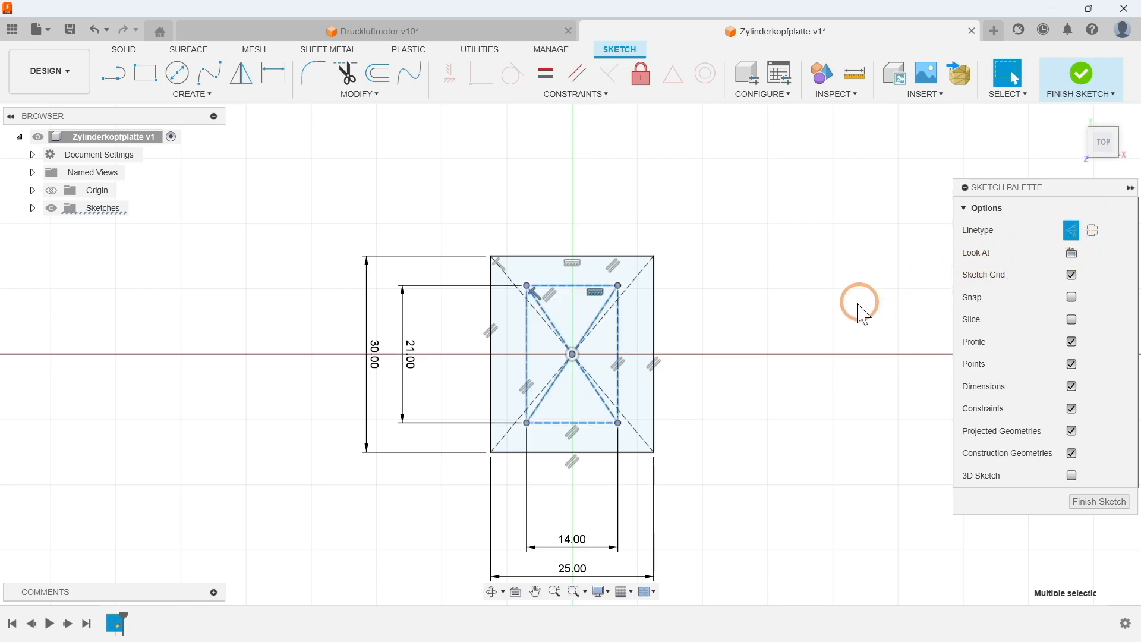
left_click(740, 325)
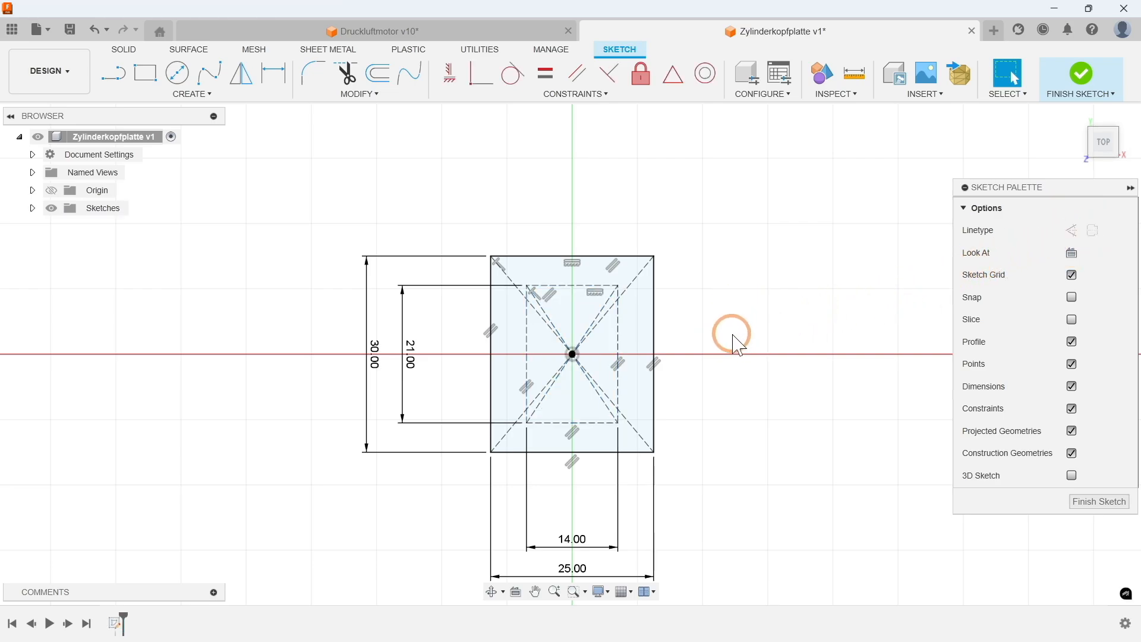
Extrude the 25 × 30 mm rectangular profile by -3 mm as a new body
left_click_drag(1077, 116, 1085, 125)
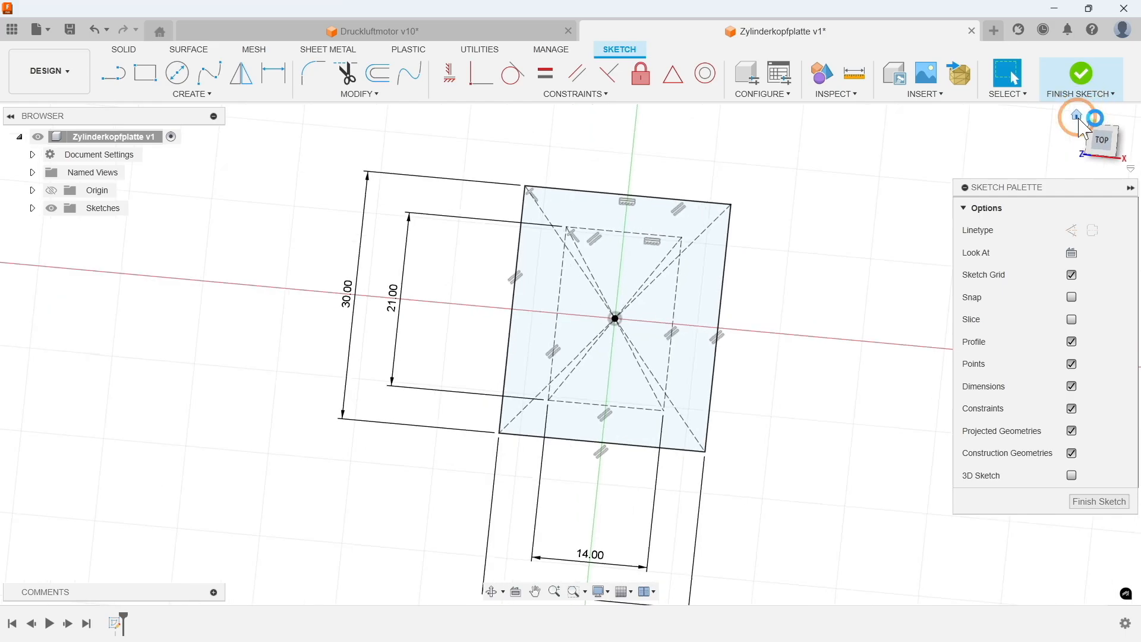
left_click(1079, 117)
middle_click_drag(830, 170, 667, 174)
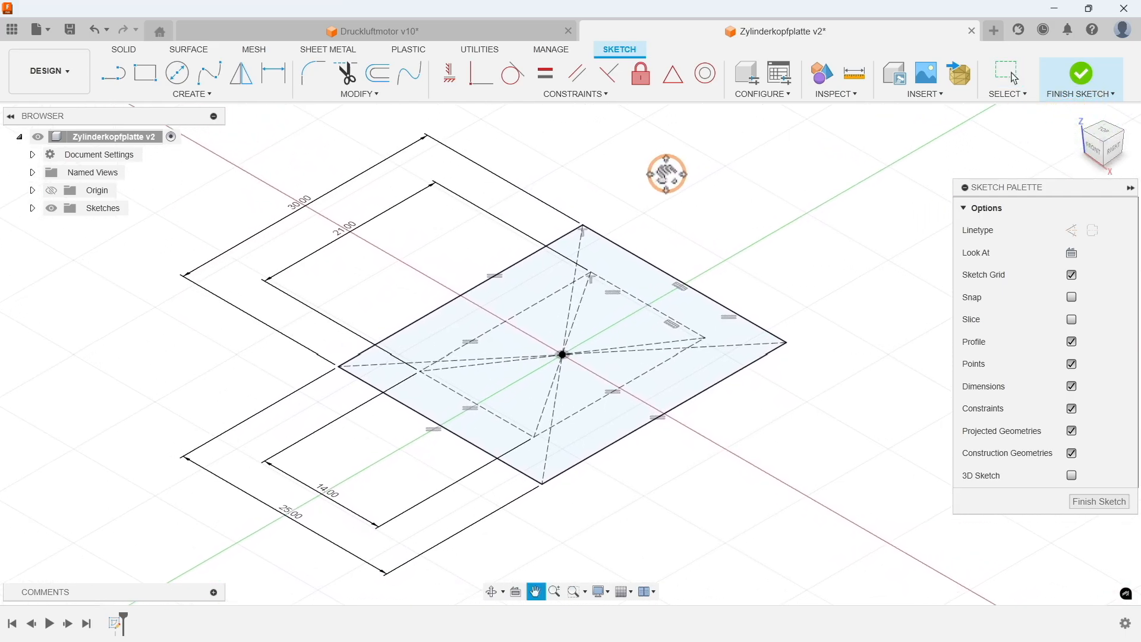
key("e")
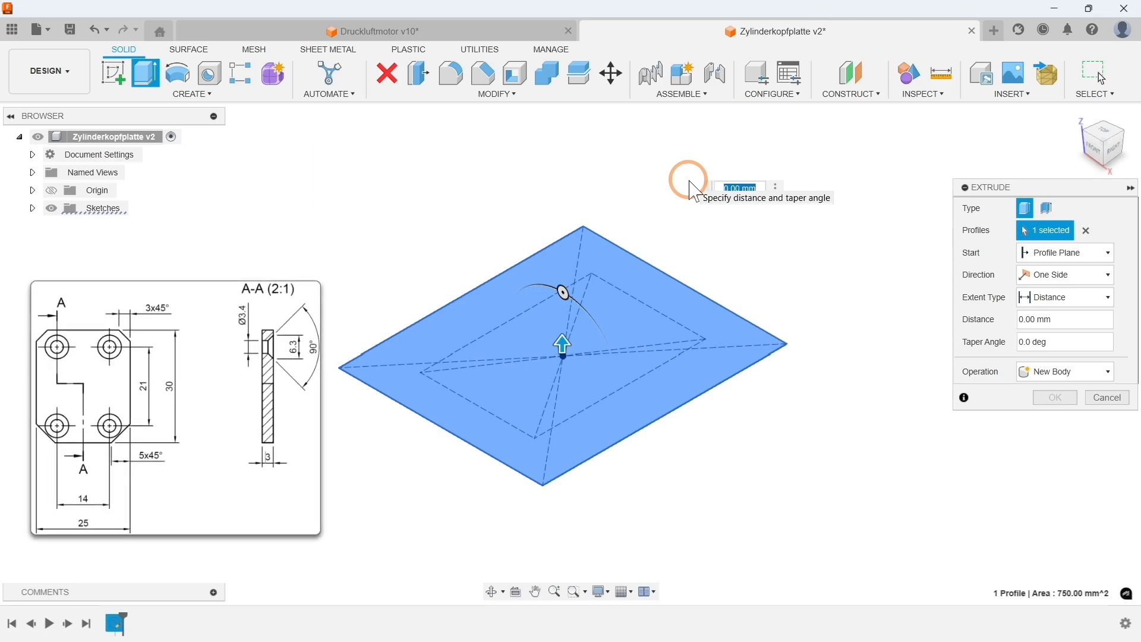
type("3")
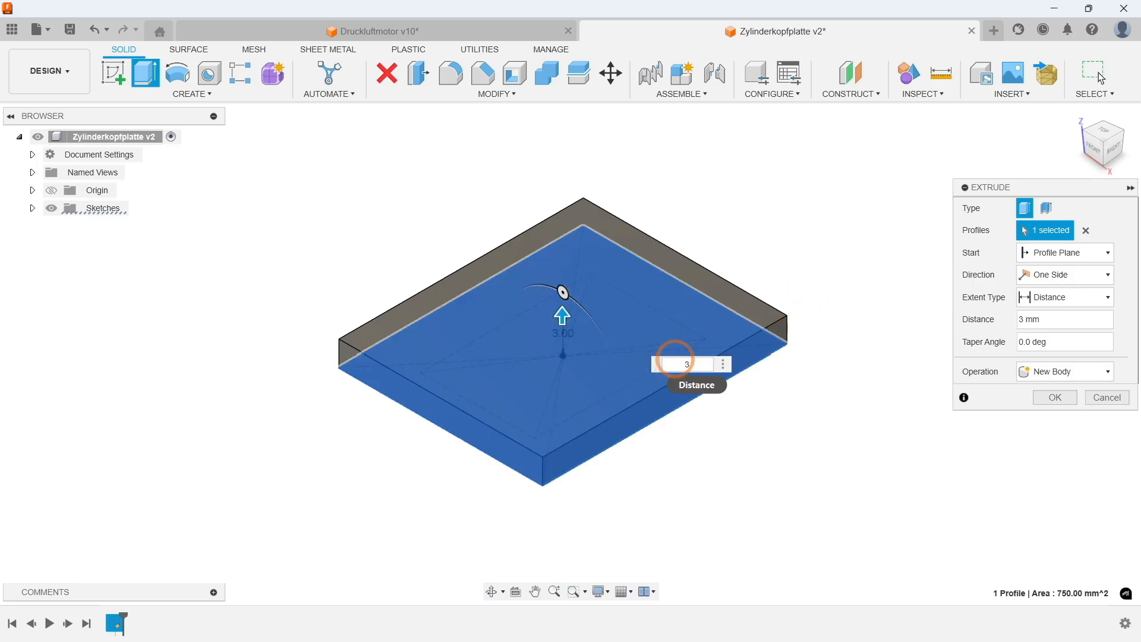
left_click(676, 363)
type("-")
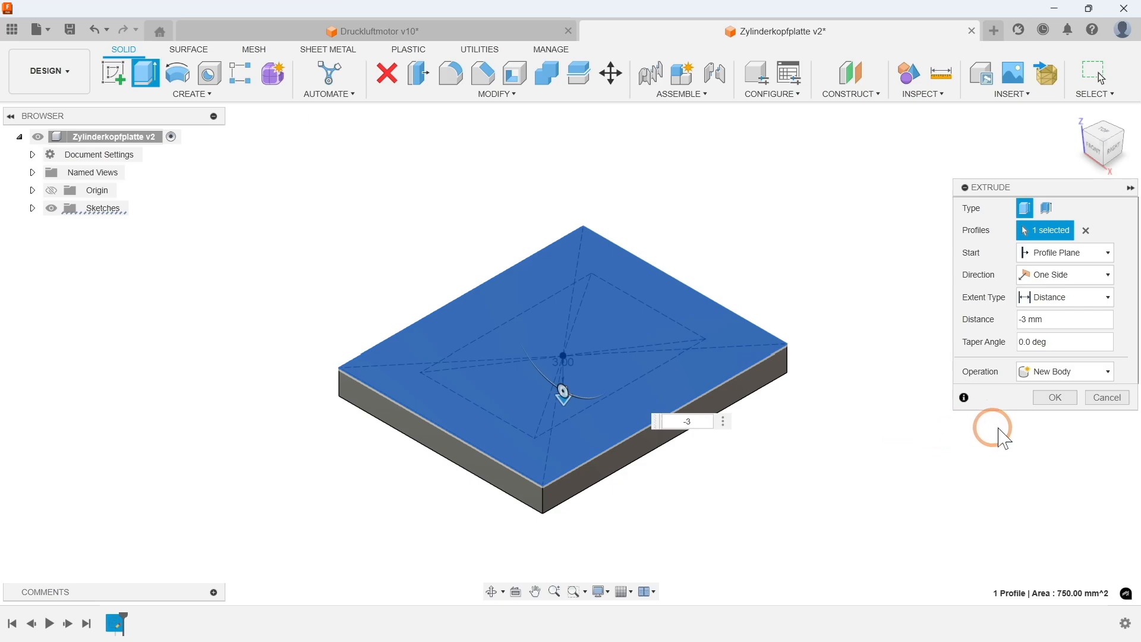
left_click(1053, 397)
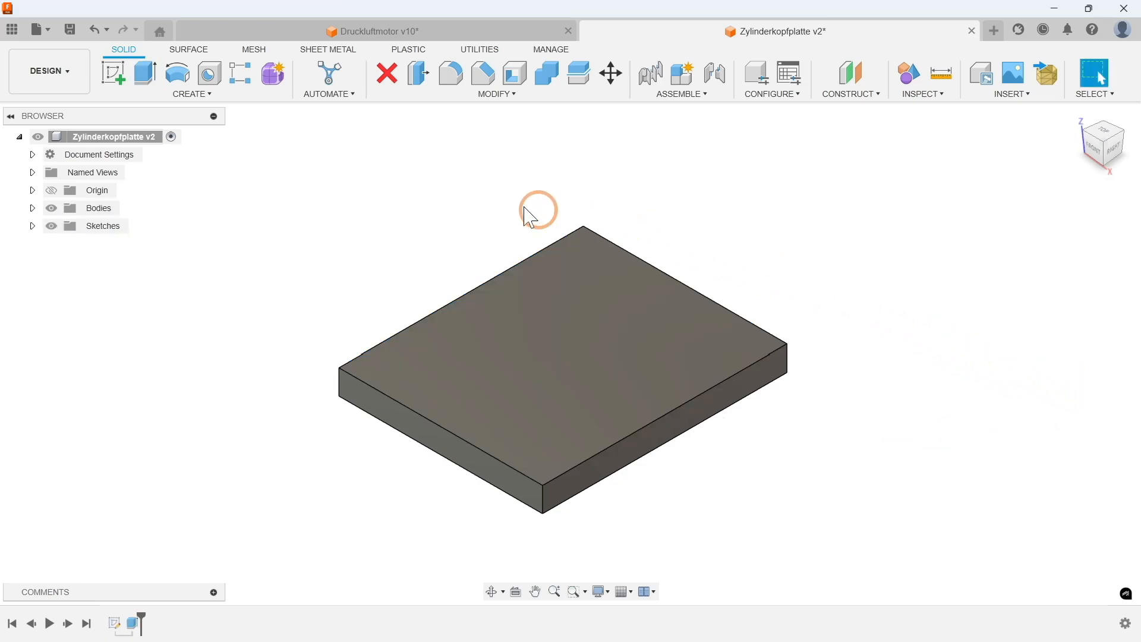
Show the sketch and place holes on all four corner points of the inner 14 × 21 mm construction rectangle
left_click(192, 95)
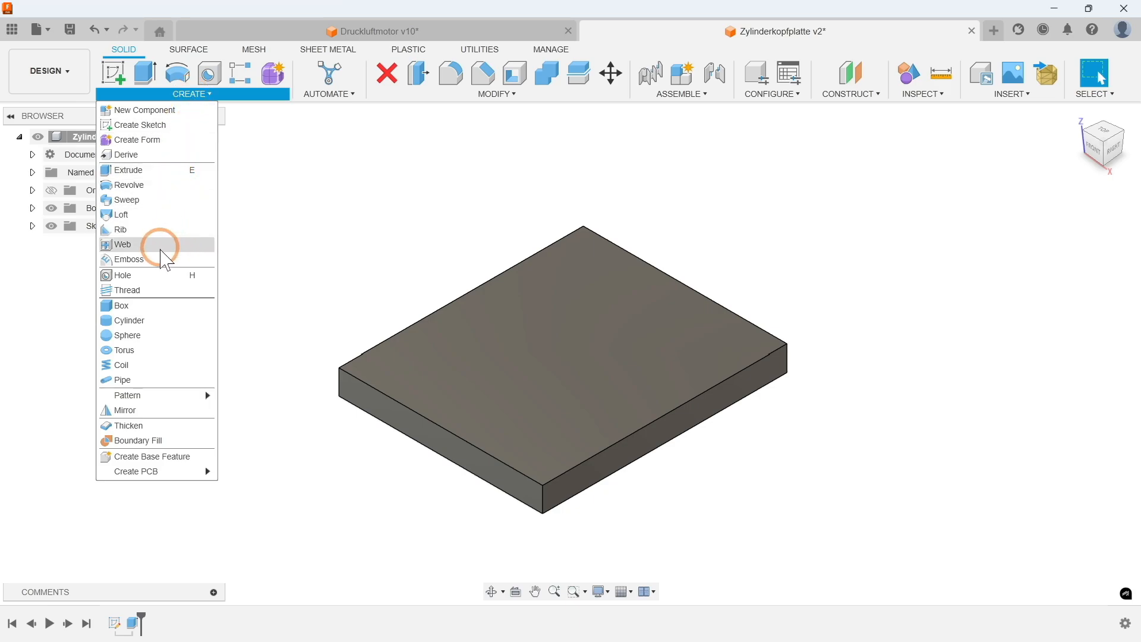
left_click(136, 274)
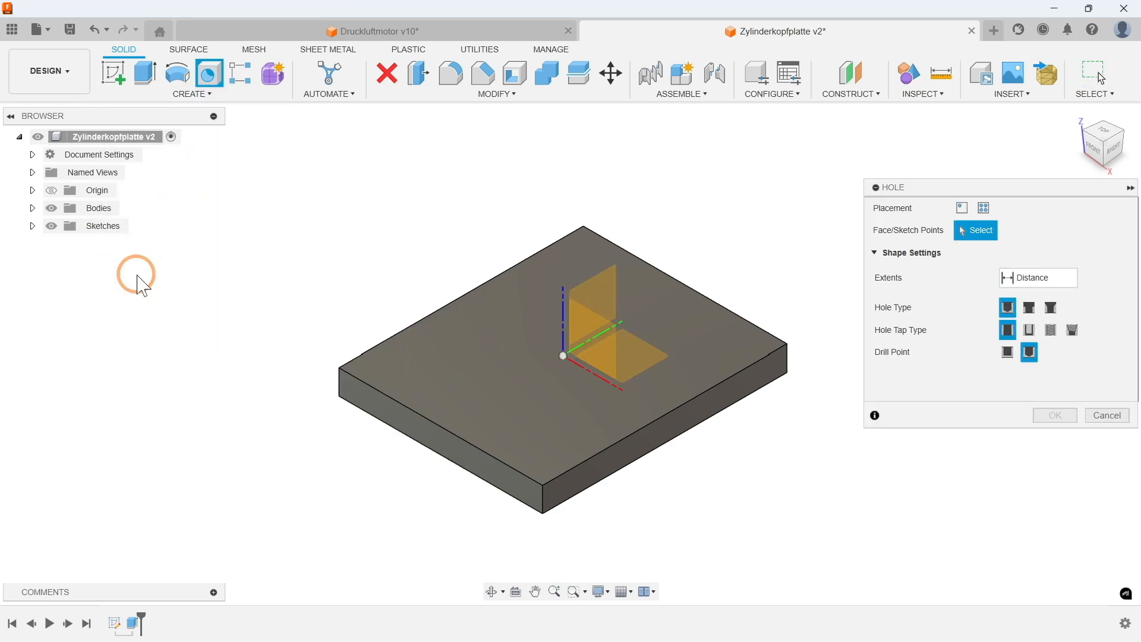
left_click(33, 226)
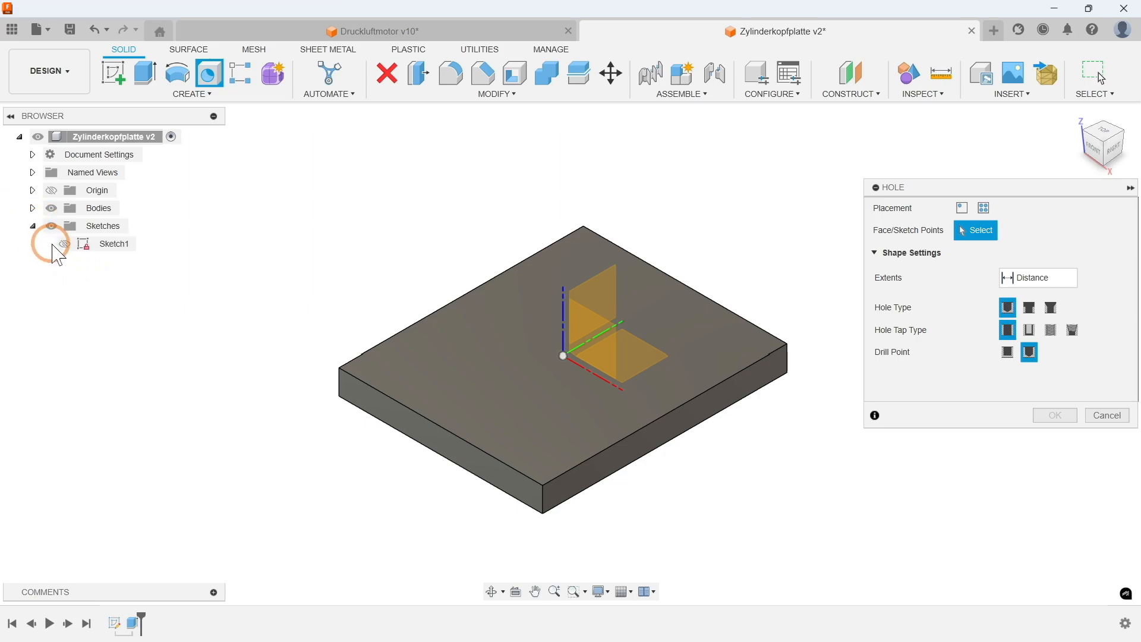
left_click(64, 245)
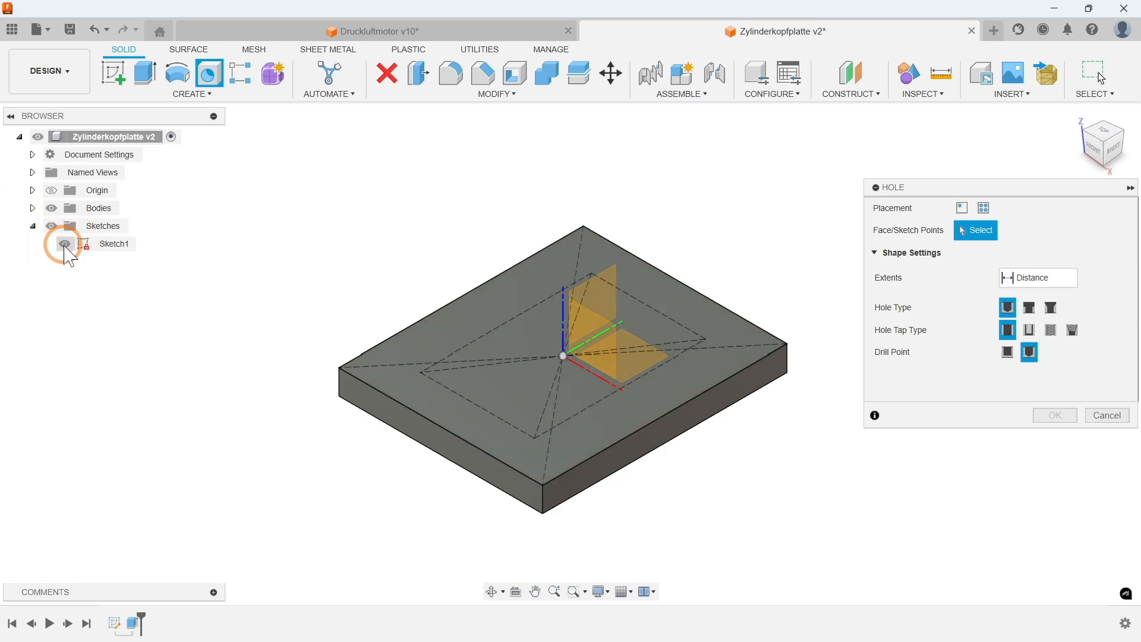
left_click(422, 372)
left_click(592, 289)
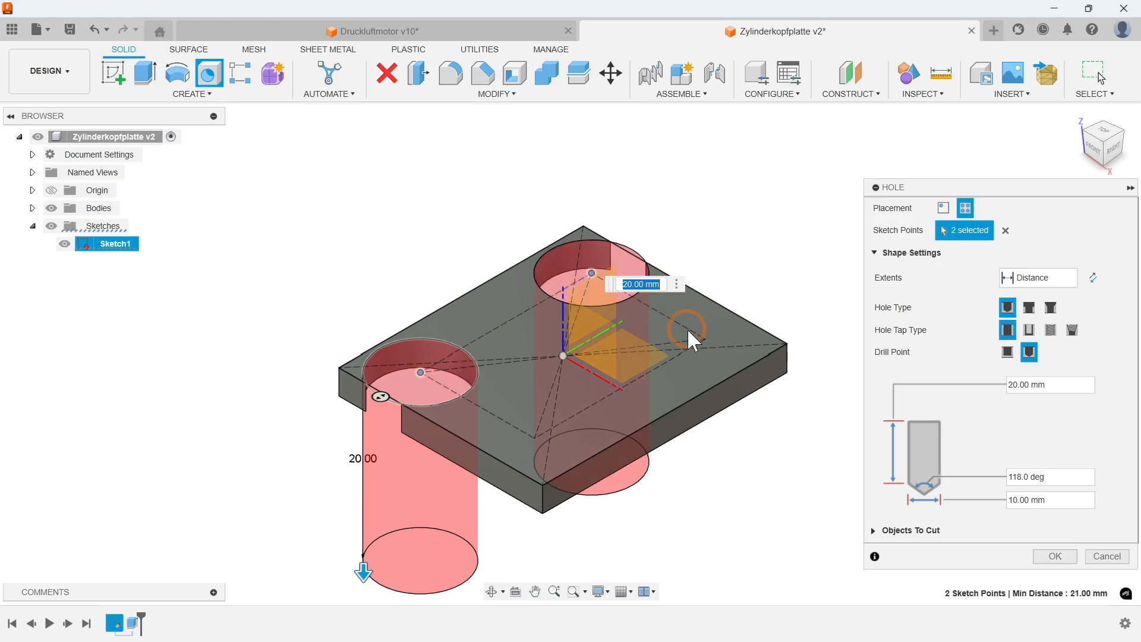
left_click(703, 337)
left_click(537, 436)
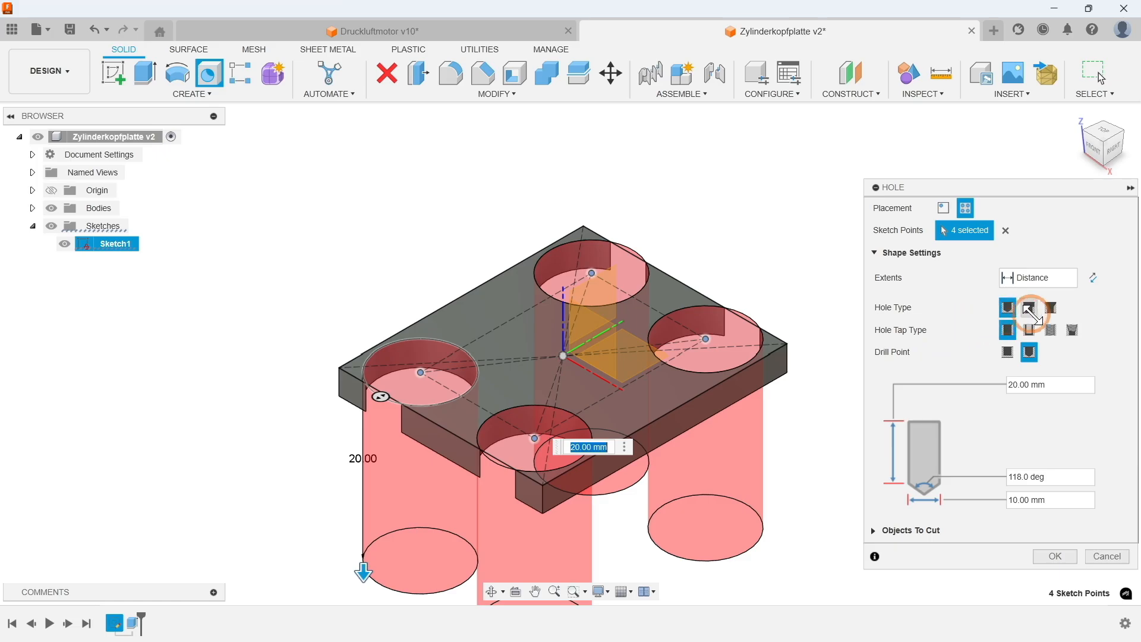
Set the four holes to countersink type with extents All and a simple tap type
left_click(1051, 307)
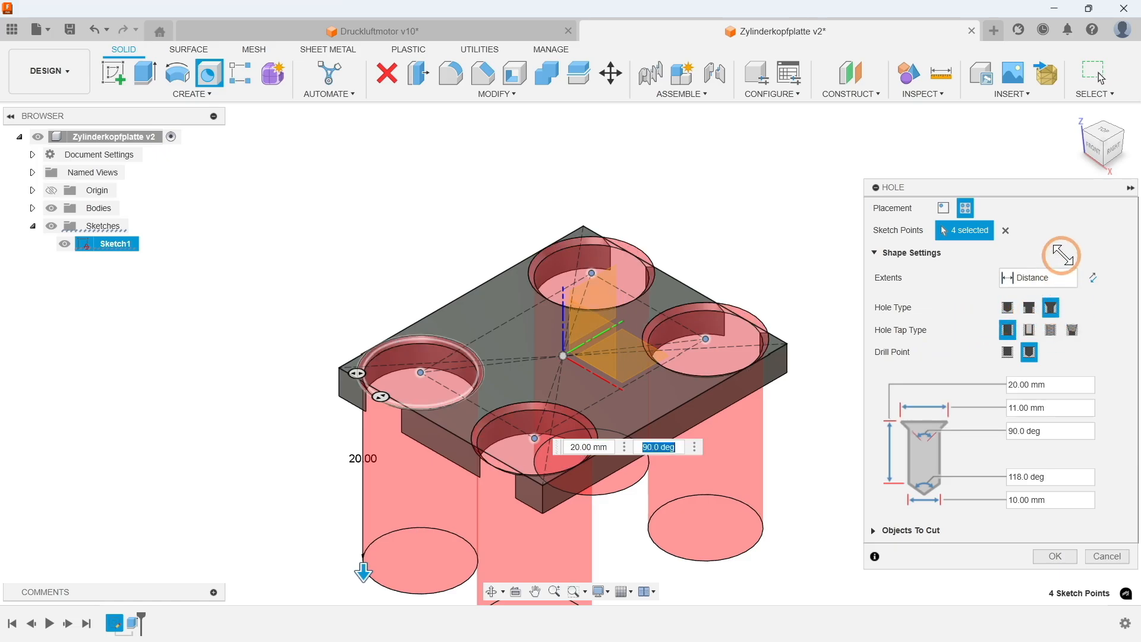
left_click(1077, 114)
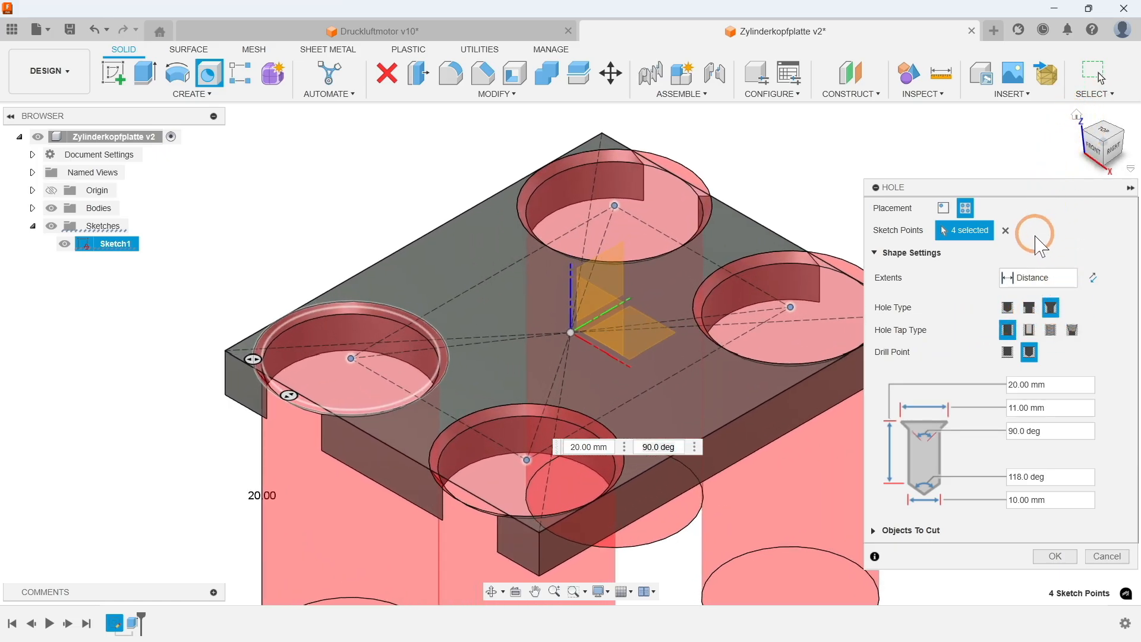
left_click(1037, 277)
left_click(1024, 327)
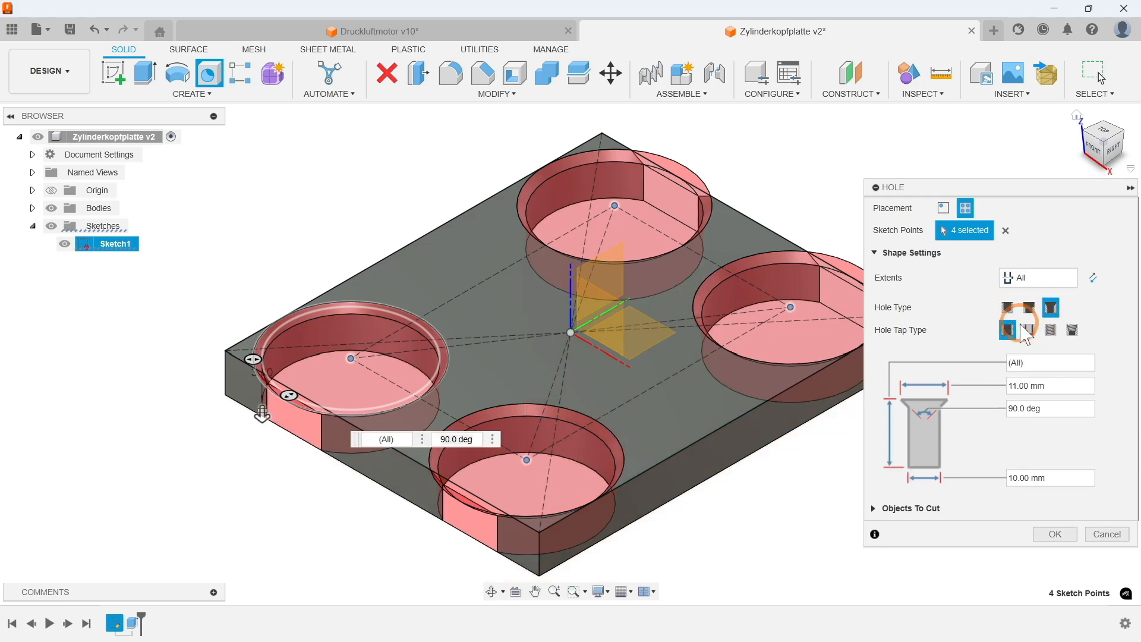
left_click(1009, 329)
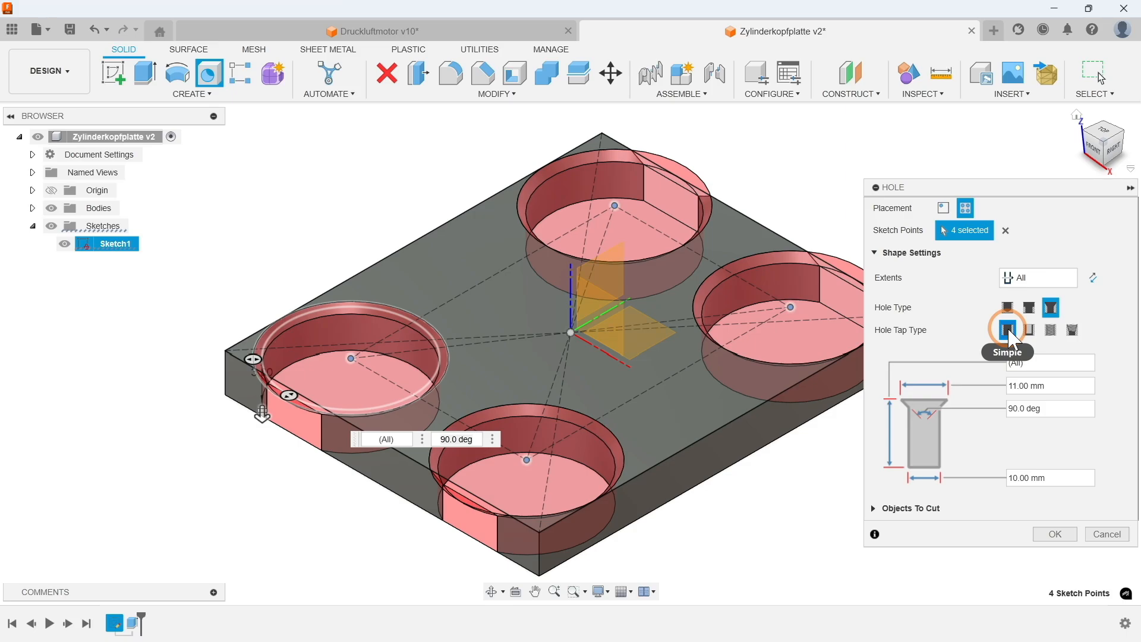
Set the countersink diameter to 6.3 mm and the hole diameter to 3.4 mm, then create the four holes
left_click(1011, 386)
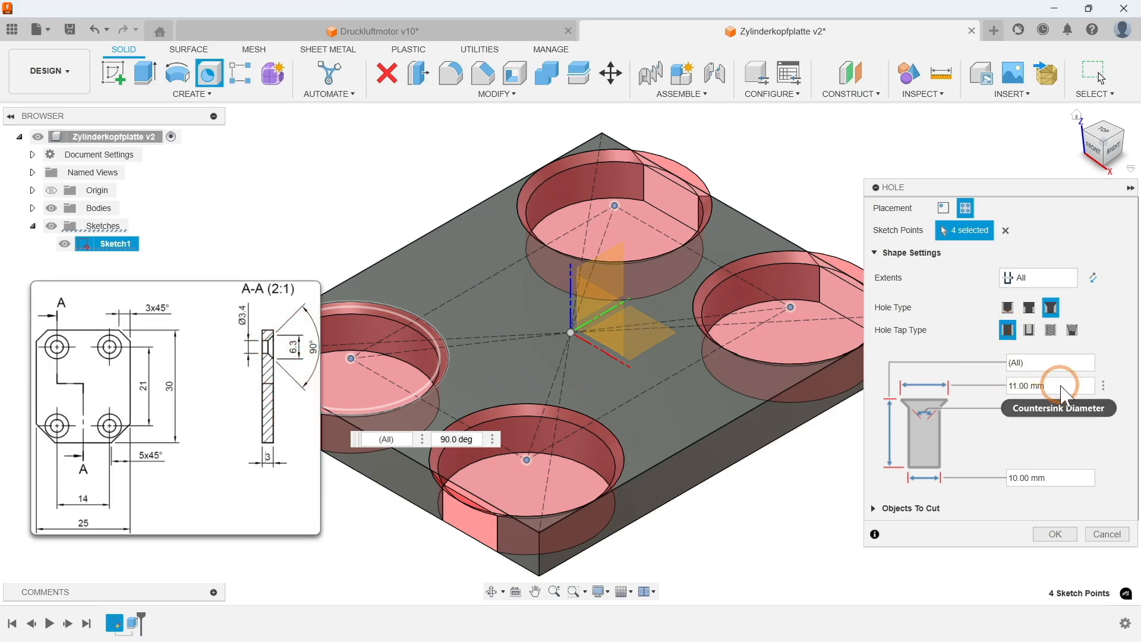
type("6,3")
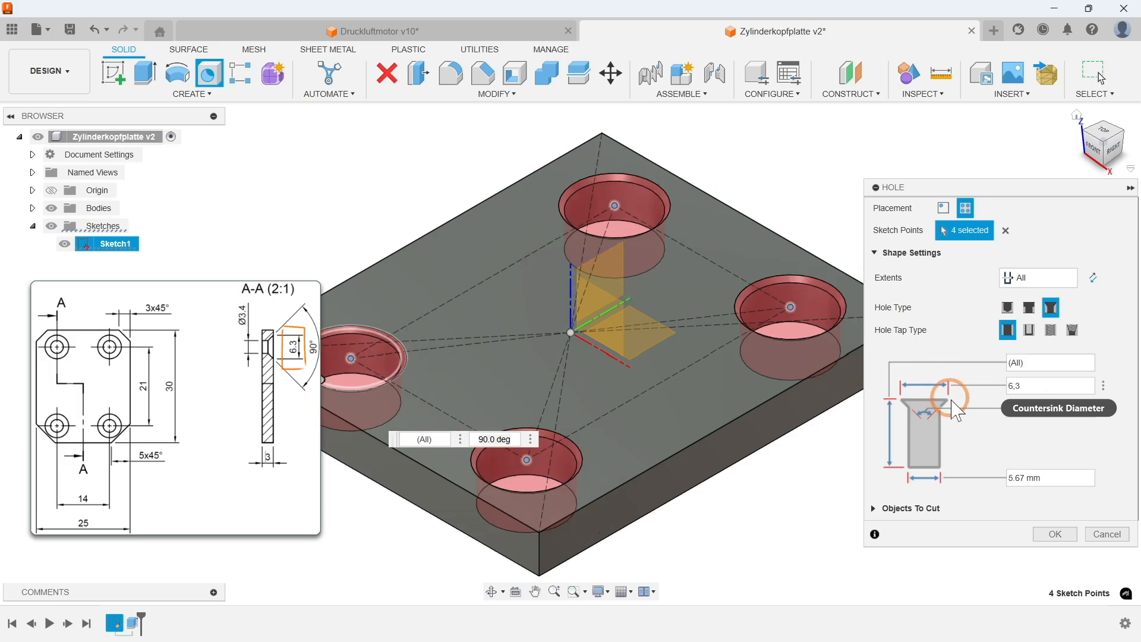
left_click(1028, 478)
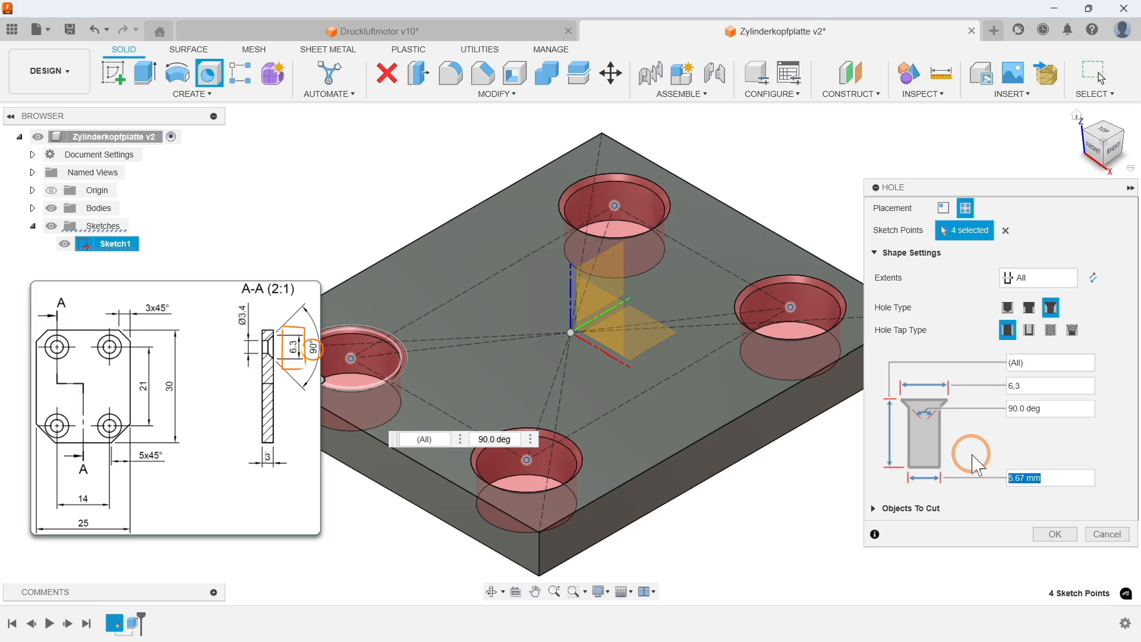
type("3,4")
key("Return")
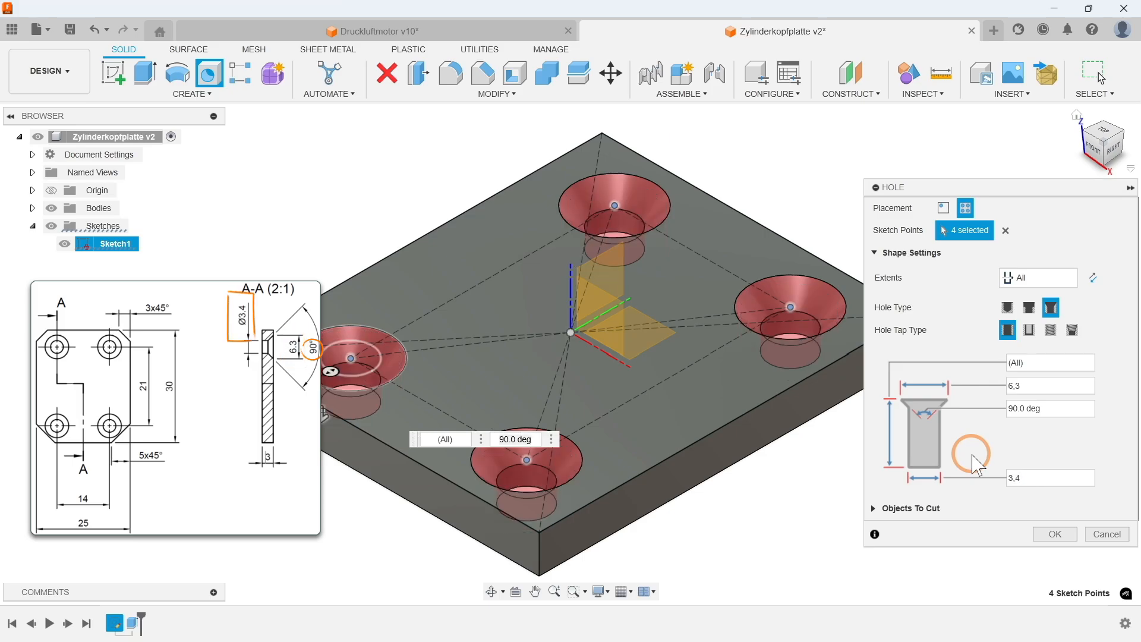
left_click(1055, 534)
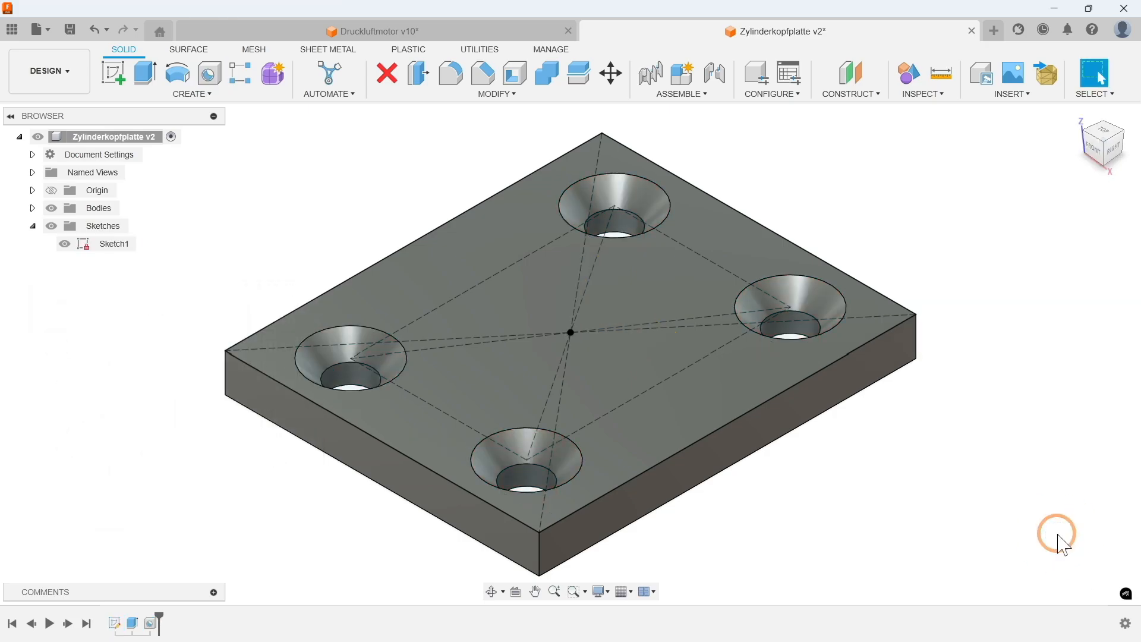
Hide Sketch1 and collapse the Sketches folder
middle_click_drag(472, 503, 588, 474, "shift")
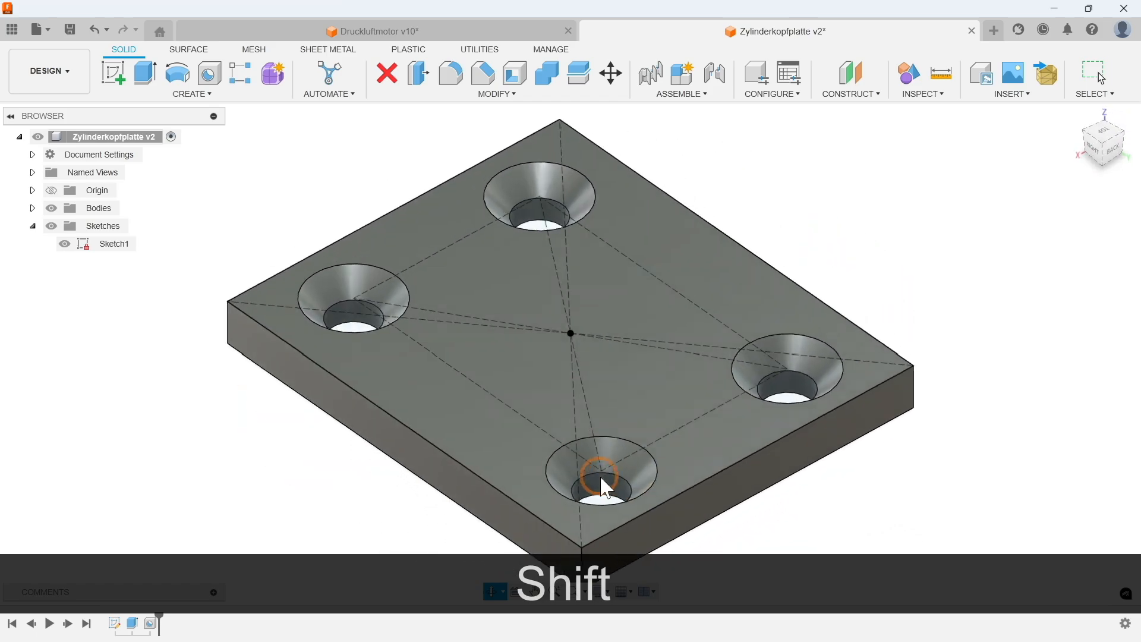
left_click(1078, 116)
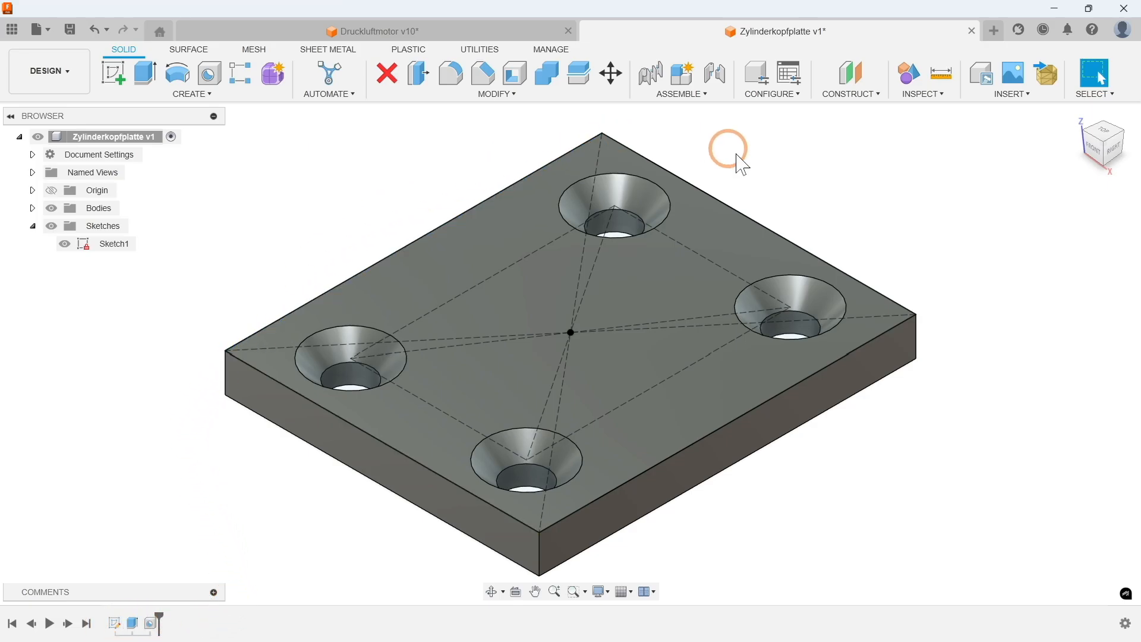
left_click(64, 246)
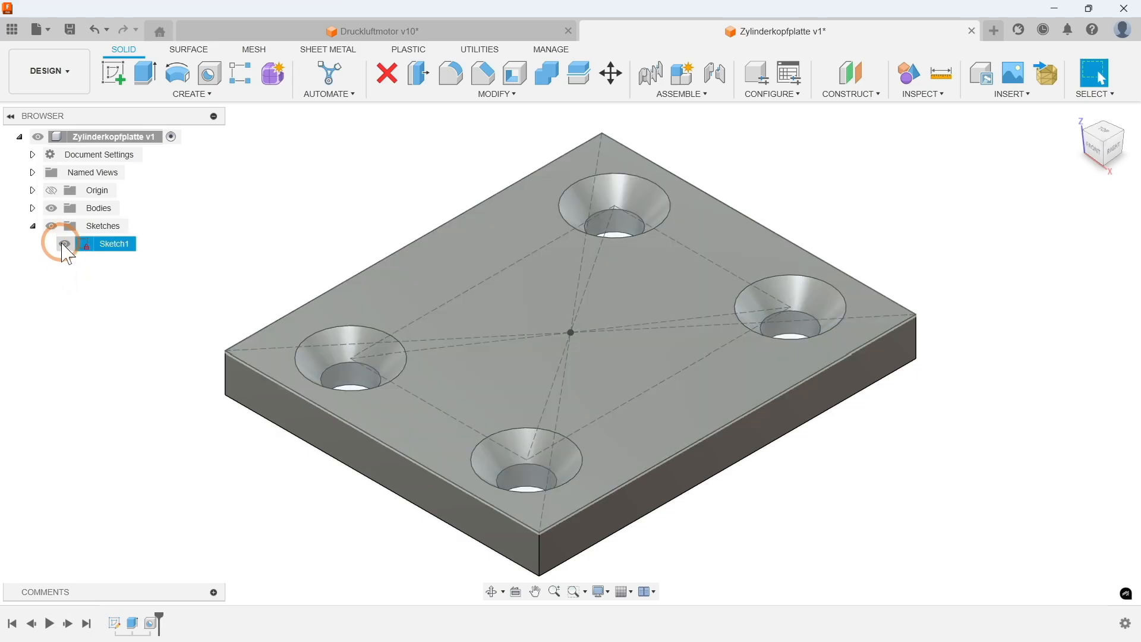
left_click(64, 244)
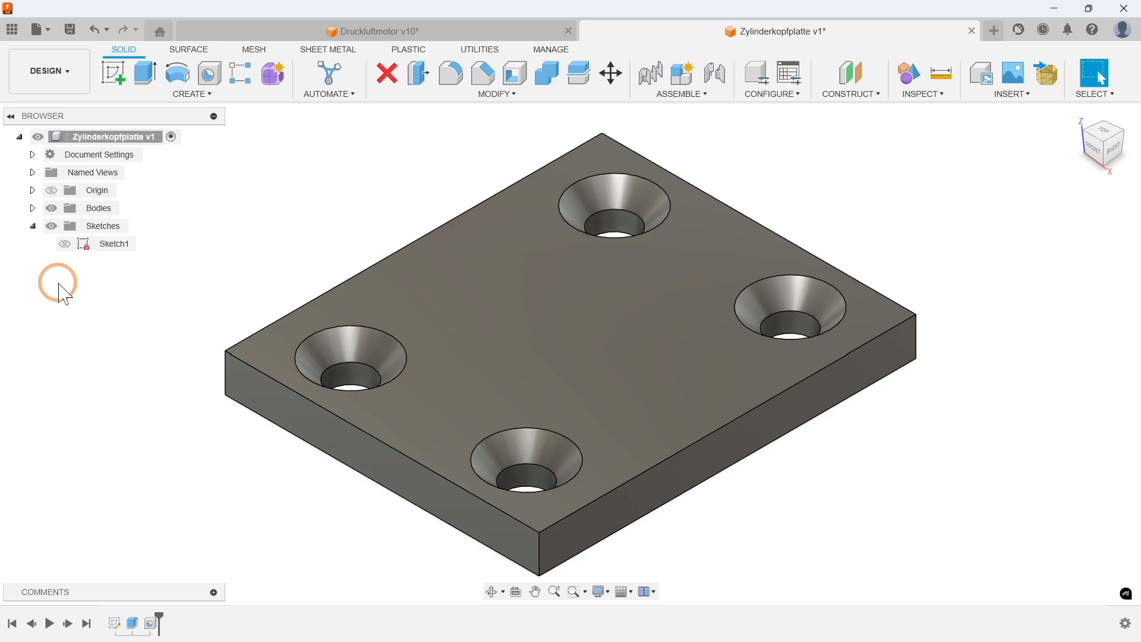
left_click(33, 226)
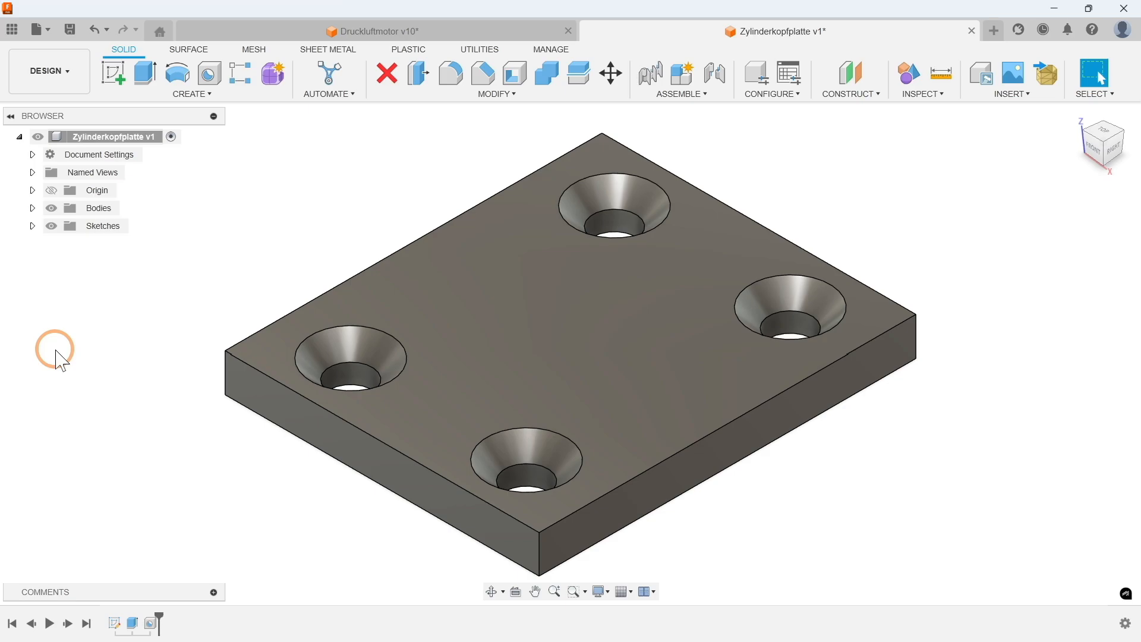
Delete the countersunk hole feature from the plate's history
right_click(151, 626)
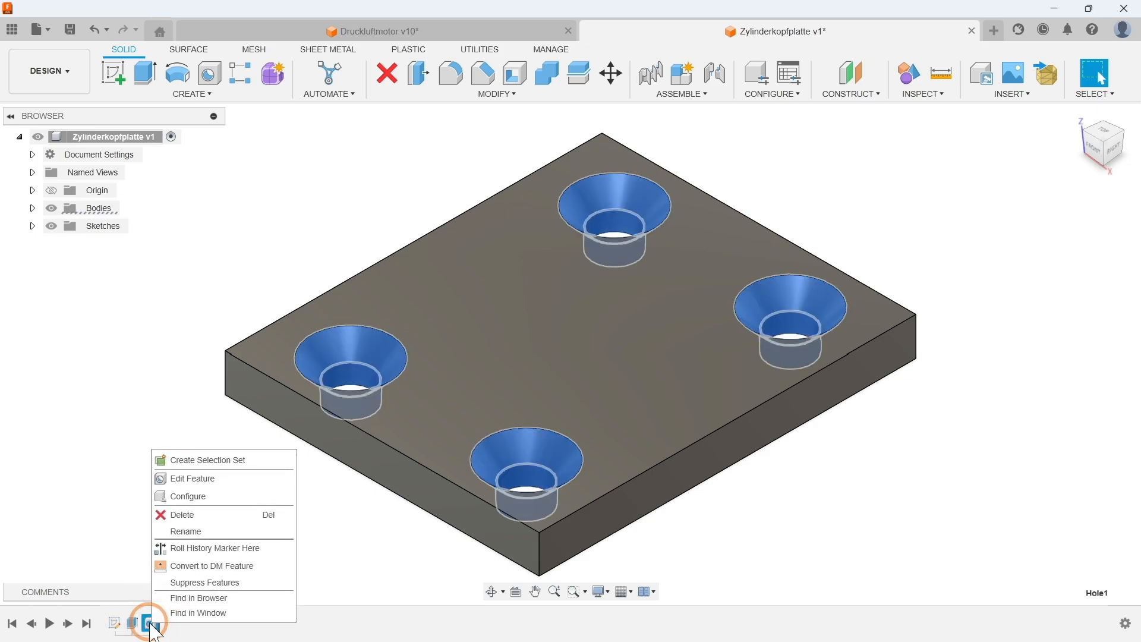
left_click(182, 517)
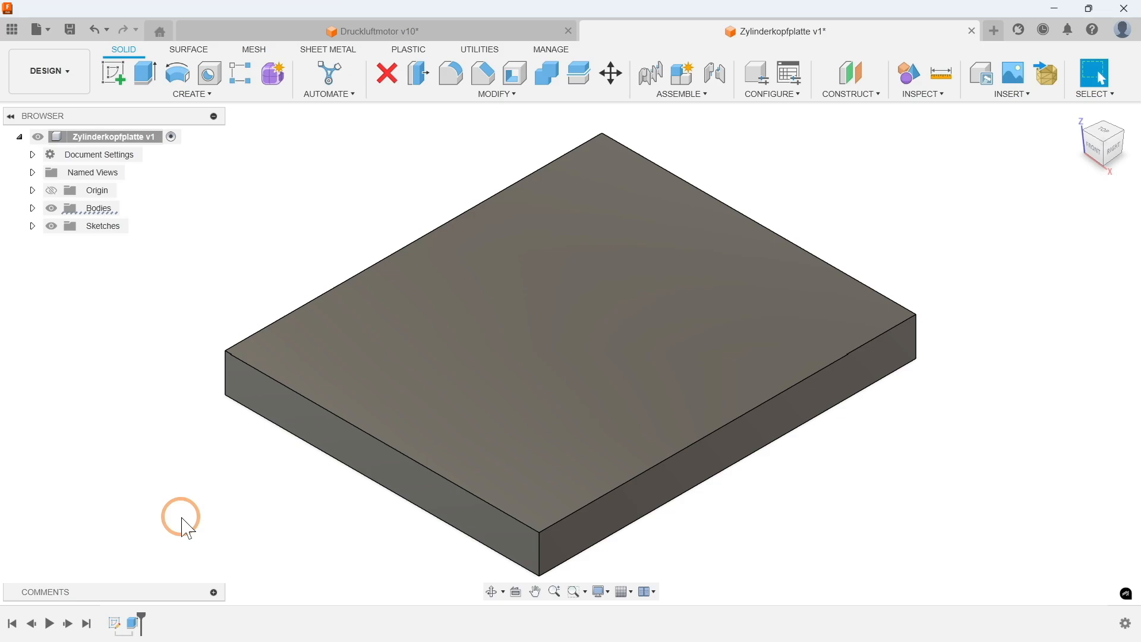
Place a countersunk hole on the plate's top face, referenced to its rear 25 mm edge and left 30 mm edge
left_click(218, 95)
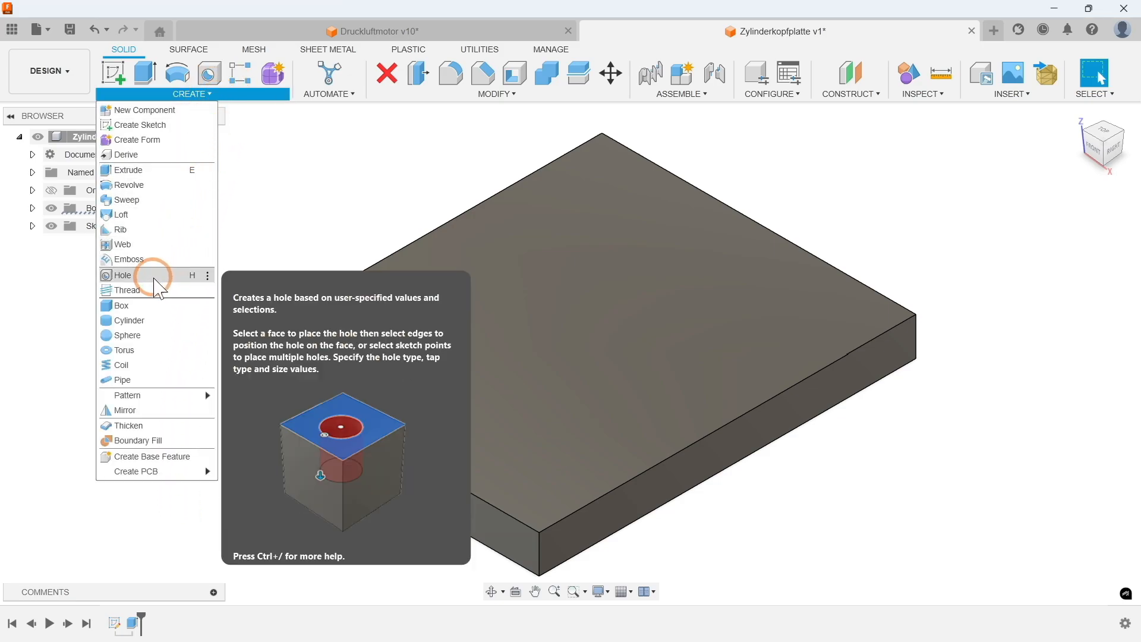
left_click(156, 276)
left_click(530, 353)
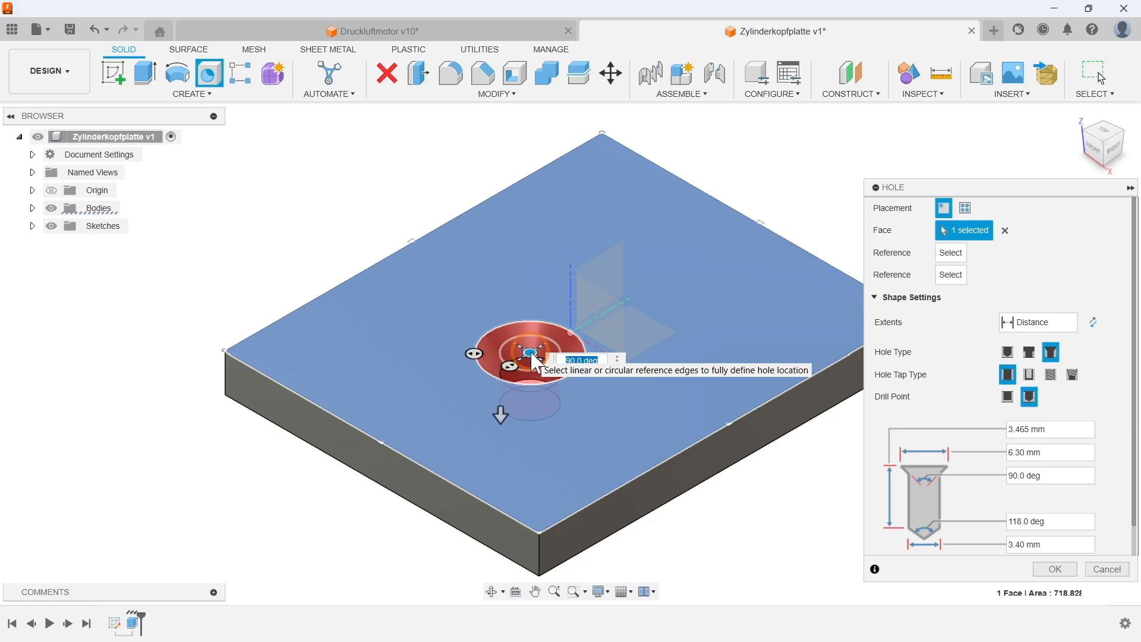
left_click(652, 165)
left_click(549, 168)
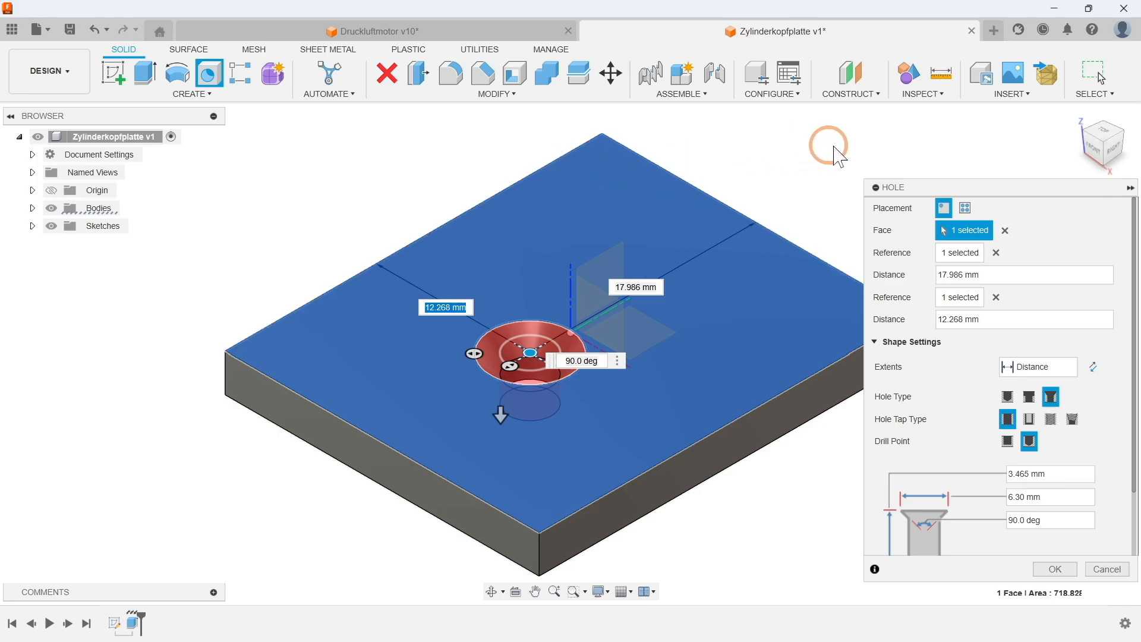
Set the countersunk hole's distance from the plate's rear 25 mm edge to (30-21)/2
left_click(1101, 132)
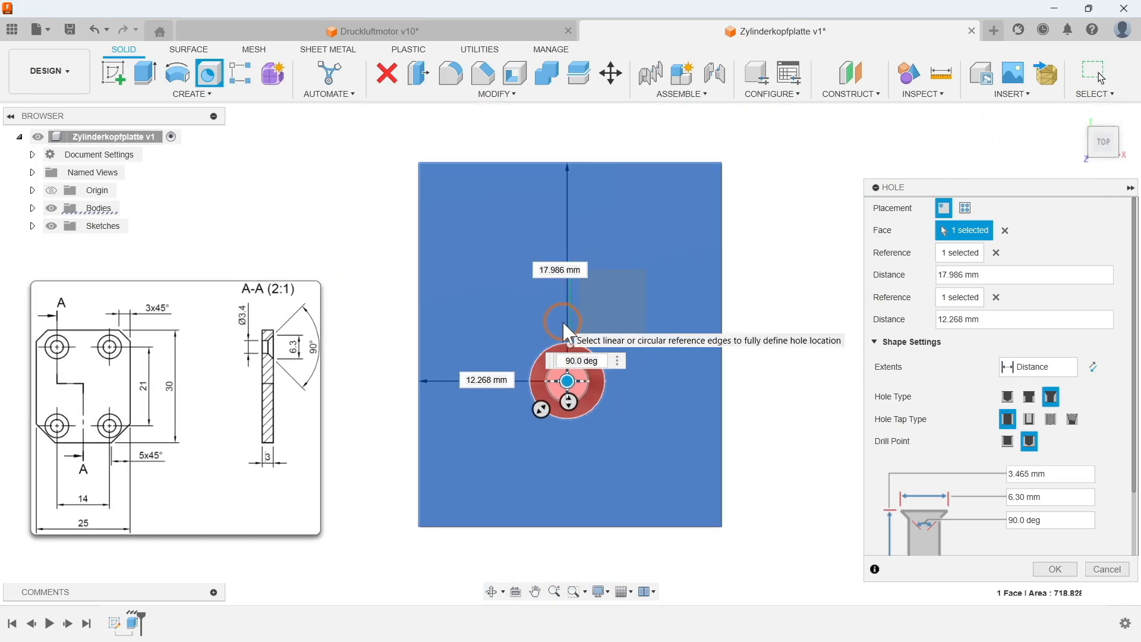
left_click_drag(582, 269, 525, 267)
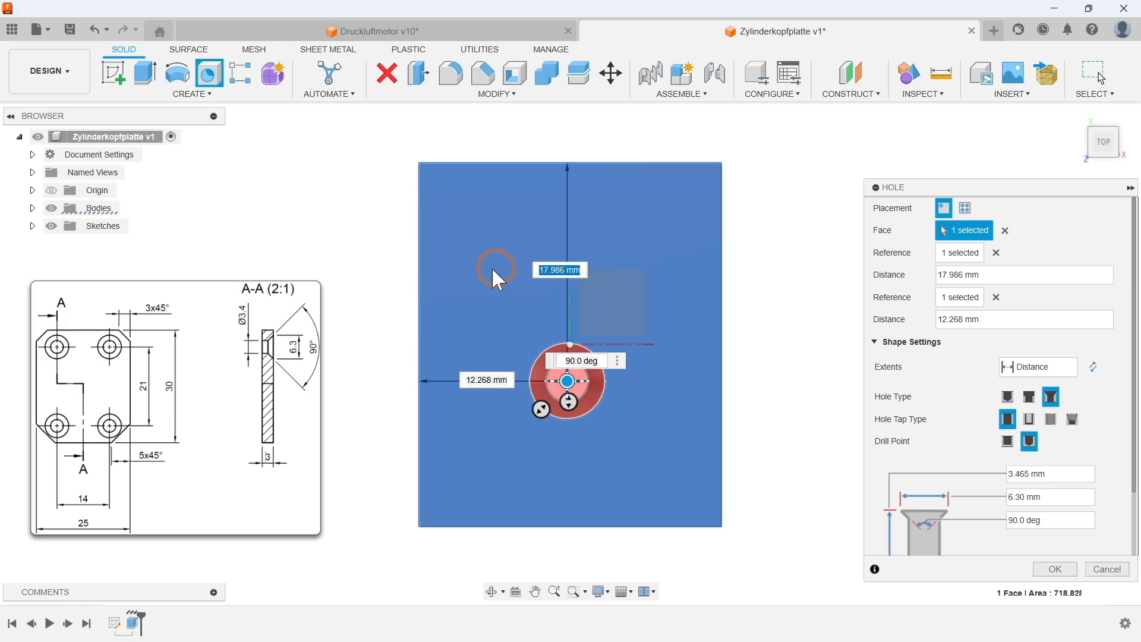
type("(30")
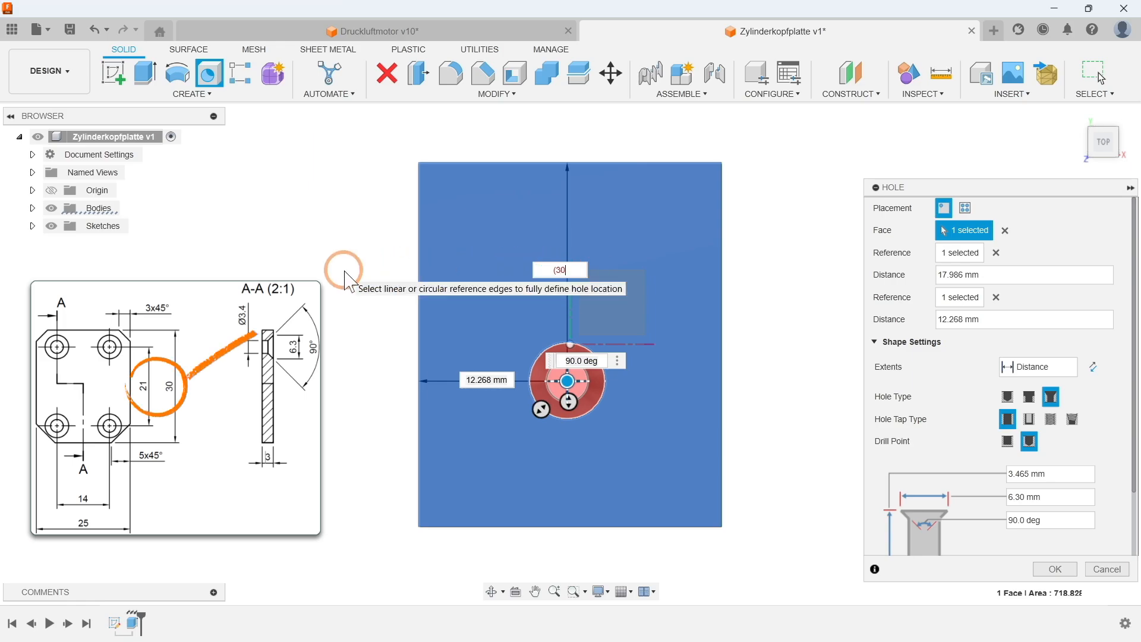
type("-21")
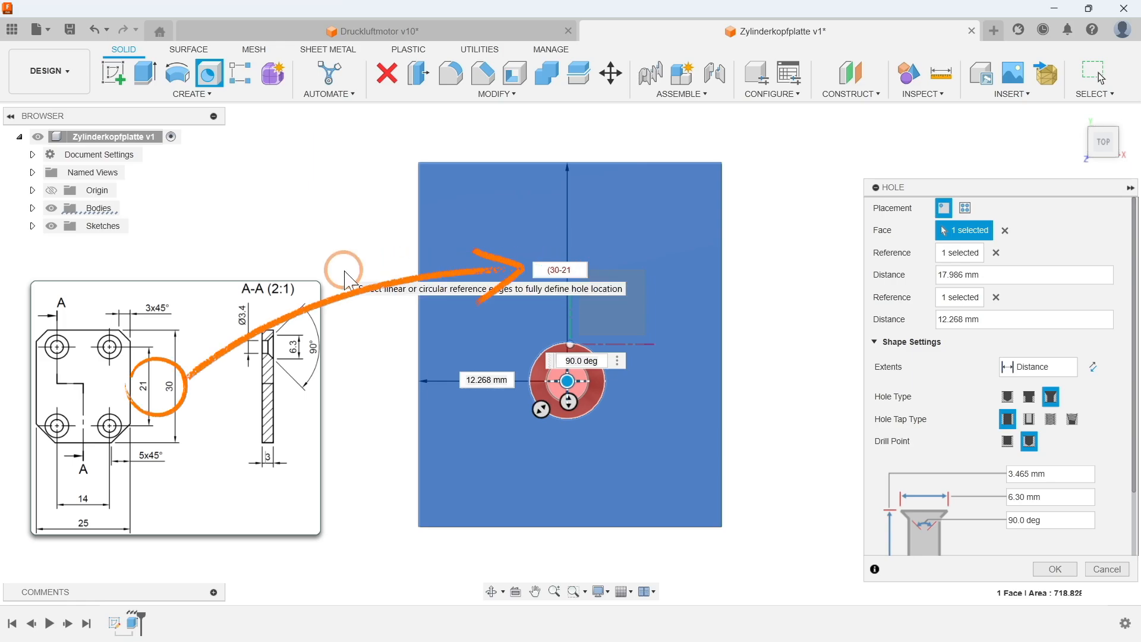
type(")/2")
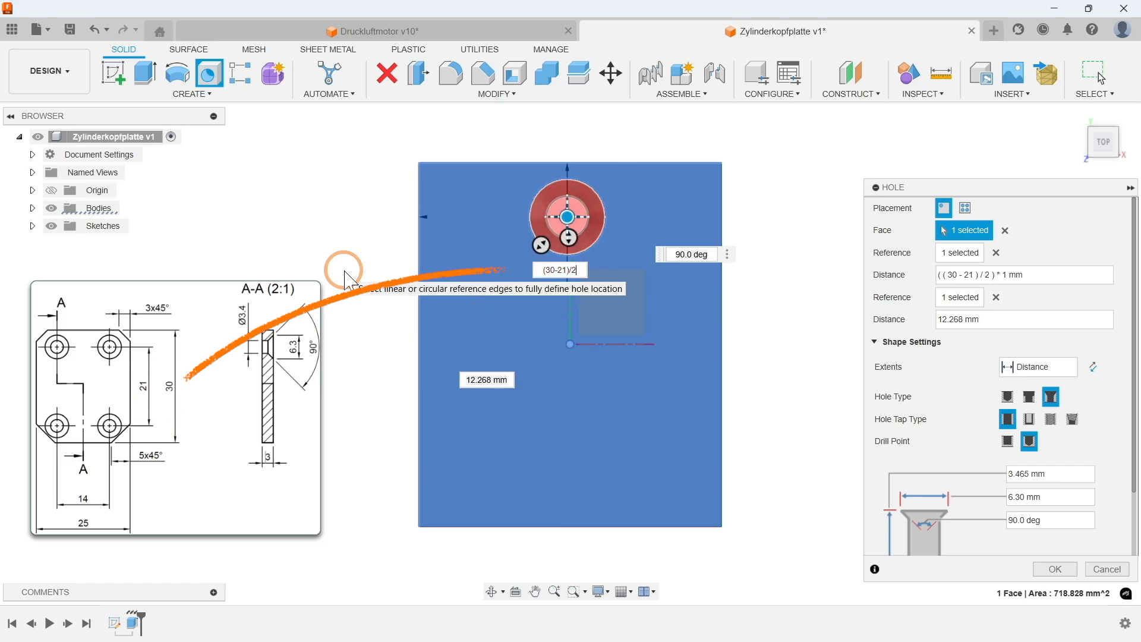
key("Tab")
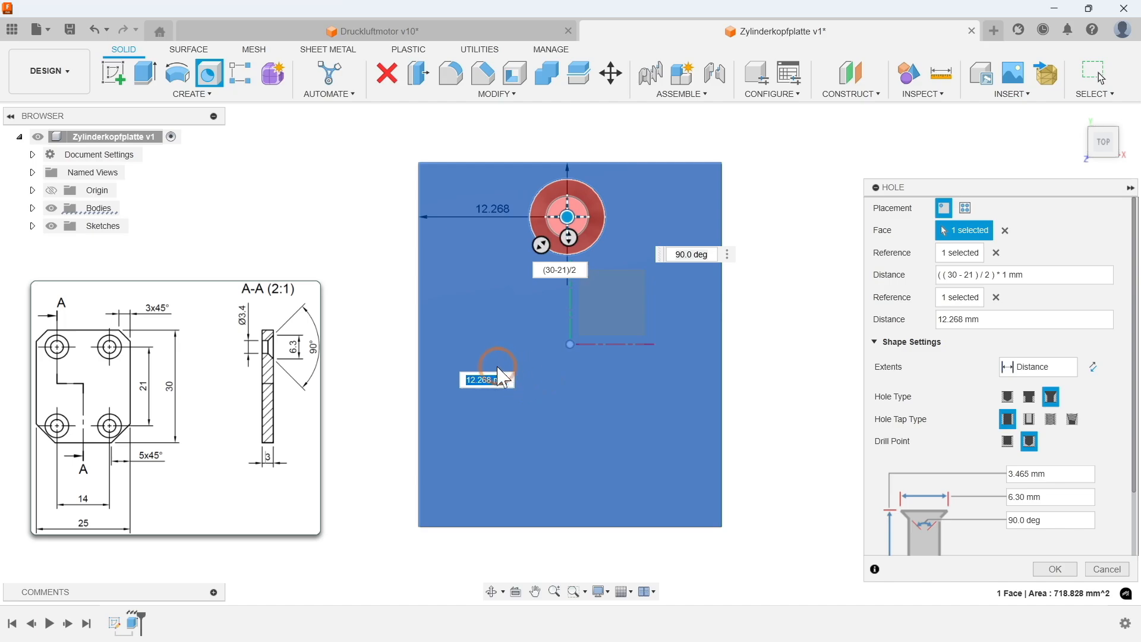
Set the hole's distance from the left 30 mm edge to (25-14)/2 and create the hole
type("(25-14")
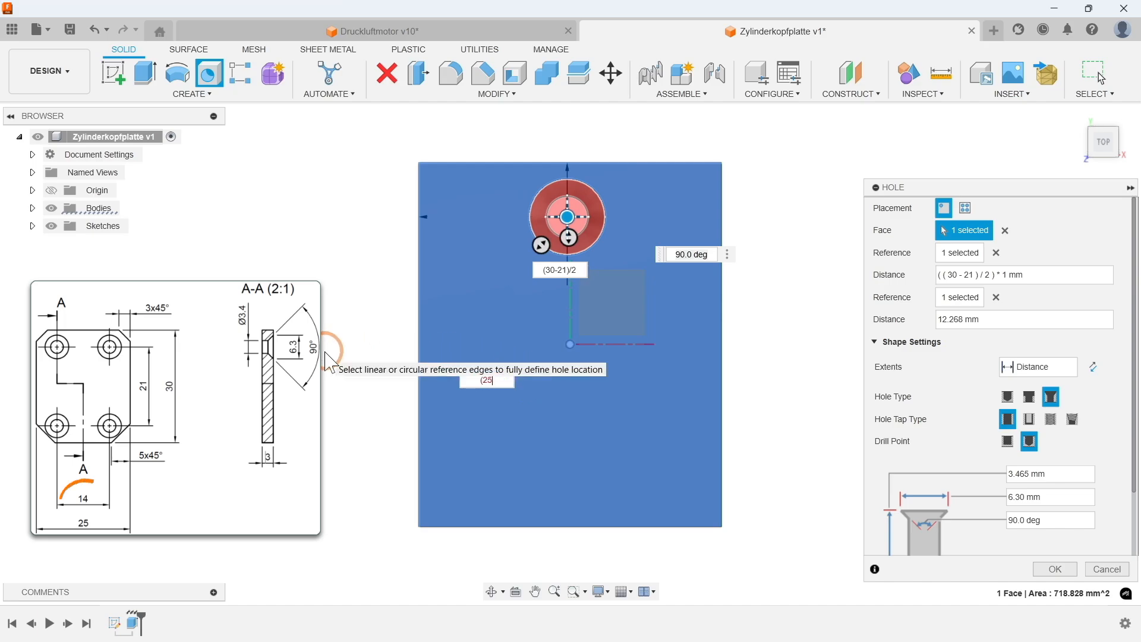
type(")/2")
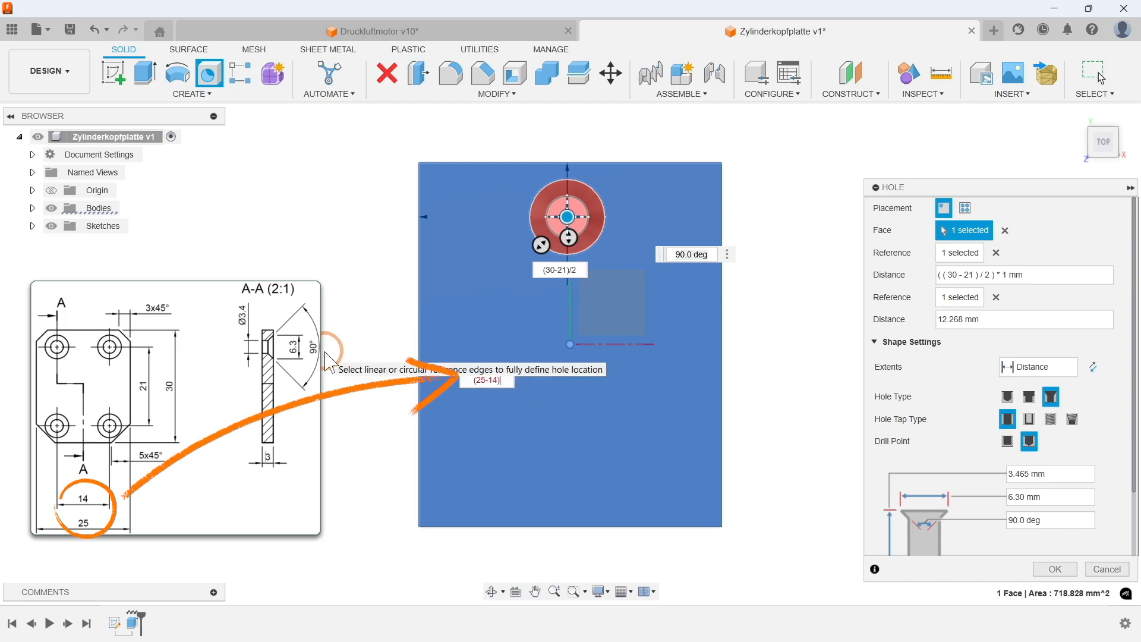
key("Return")
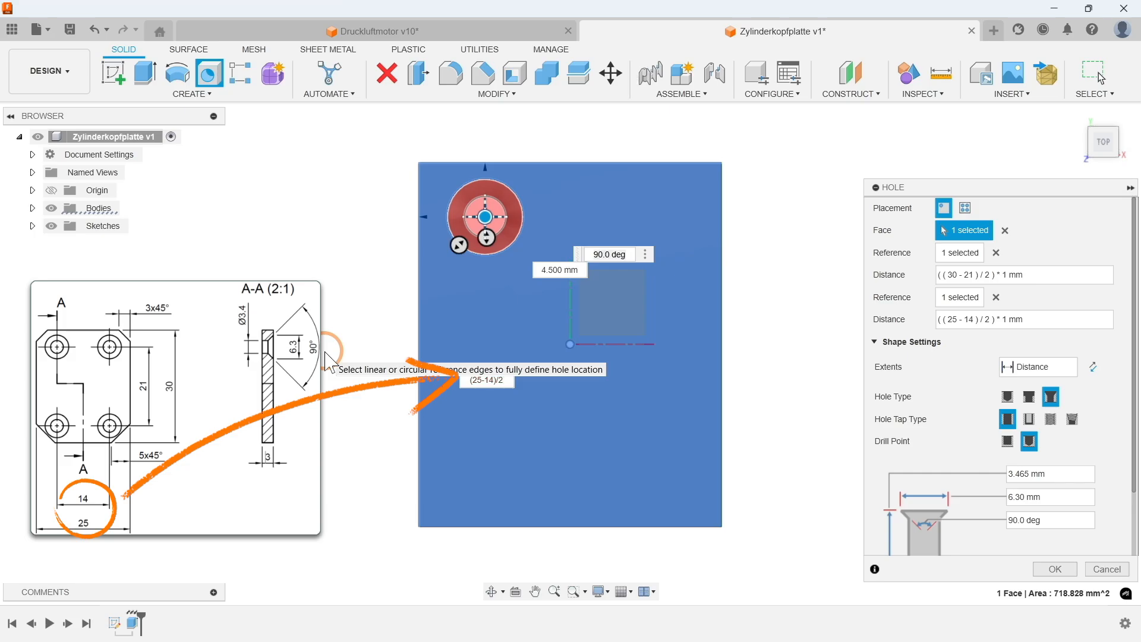
left_click(1056, 570)
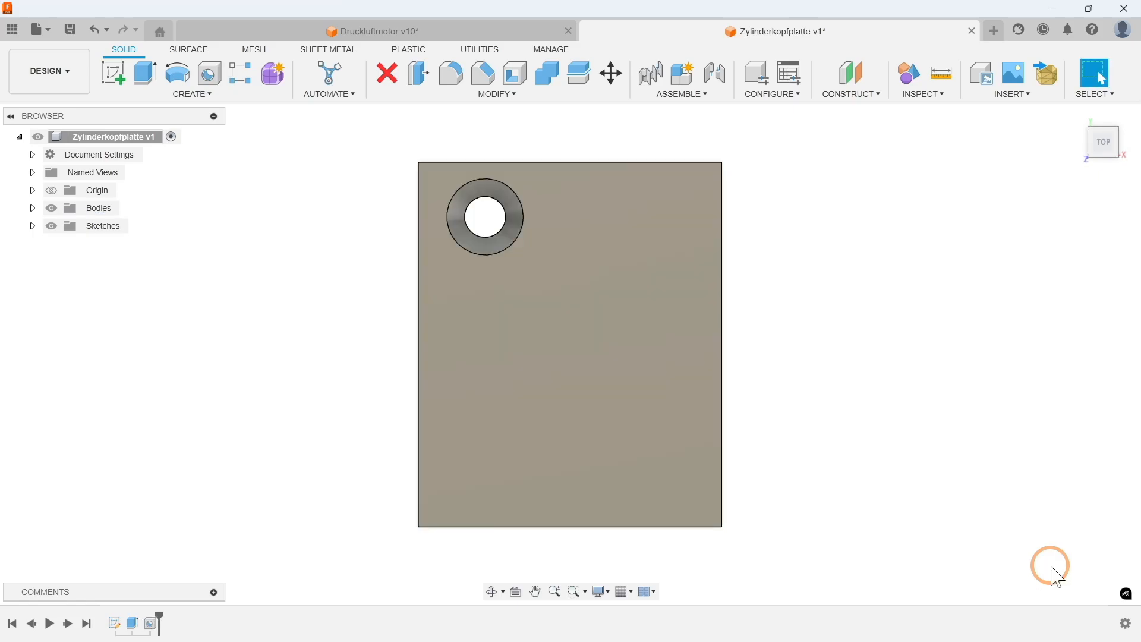
Start a rectangular pattern of the countersunk hole feature, using the plate's left 30 mm top edge as its axis
left_click(1082, 119)
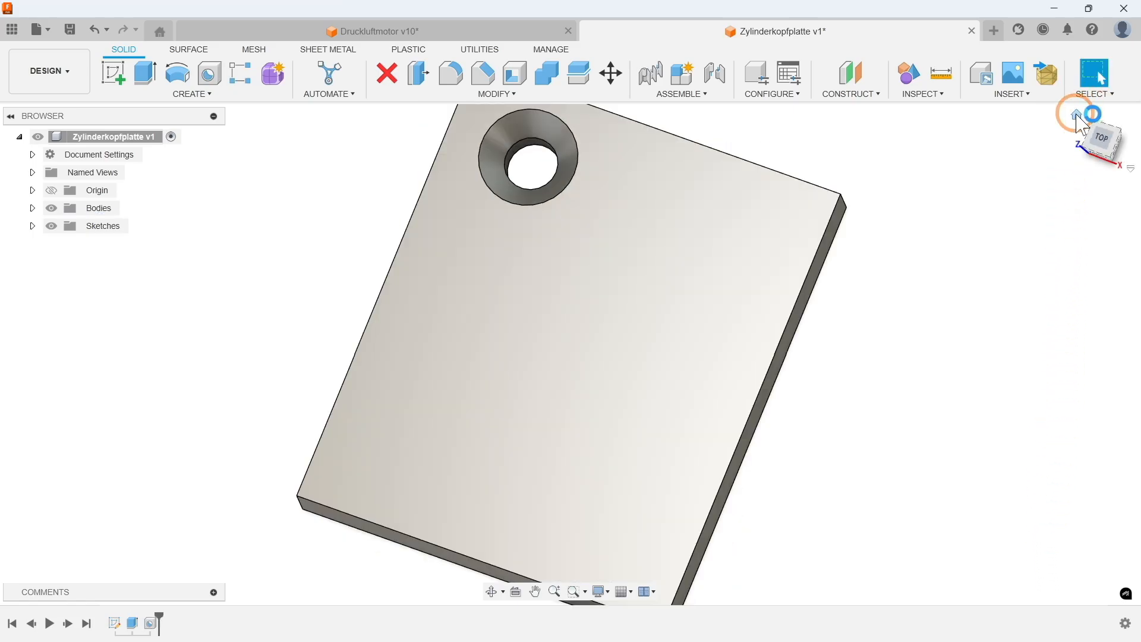
left_click(193, 95)
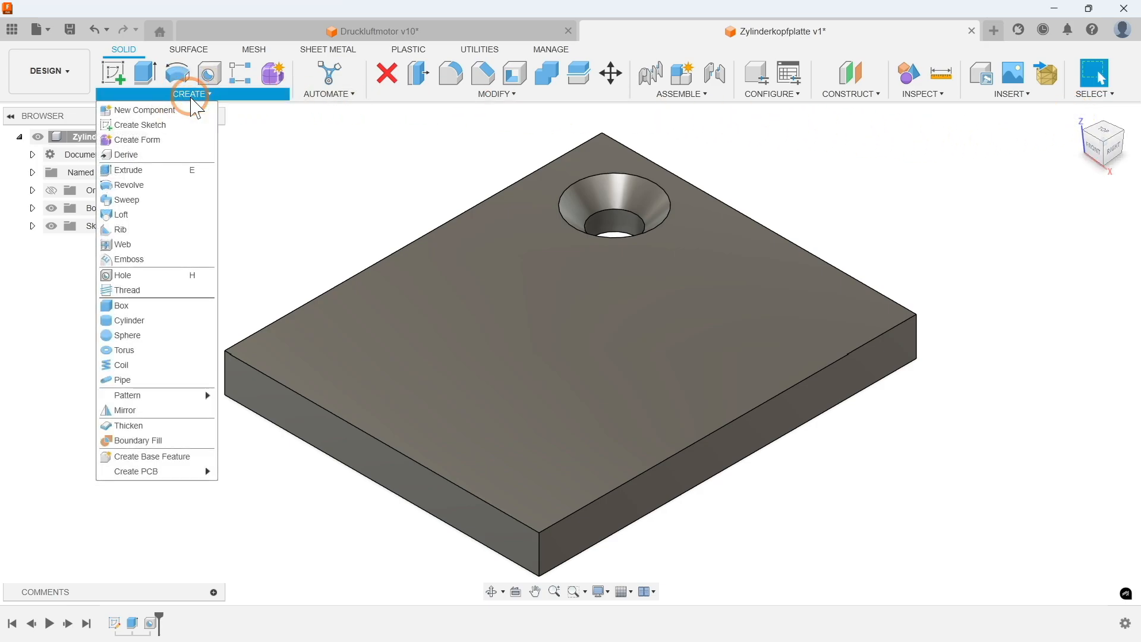
mouse_move(167, 404)
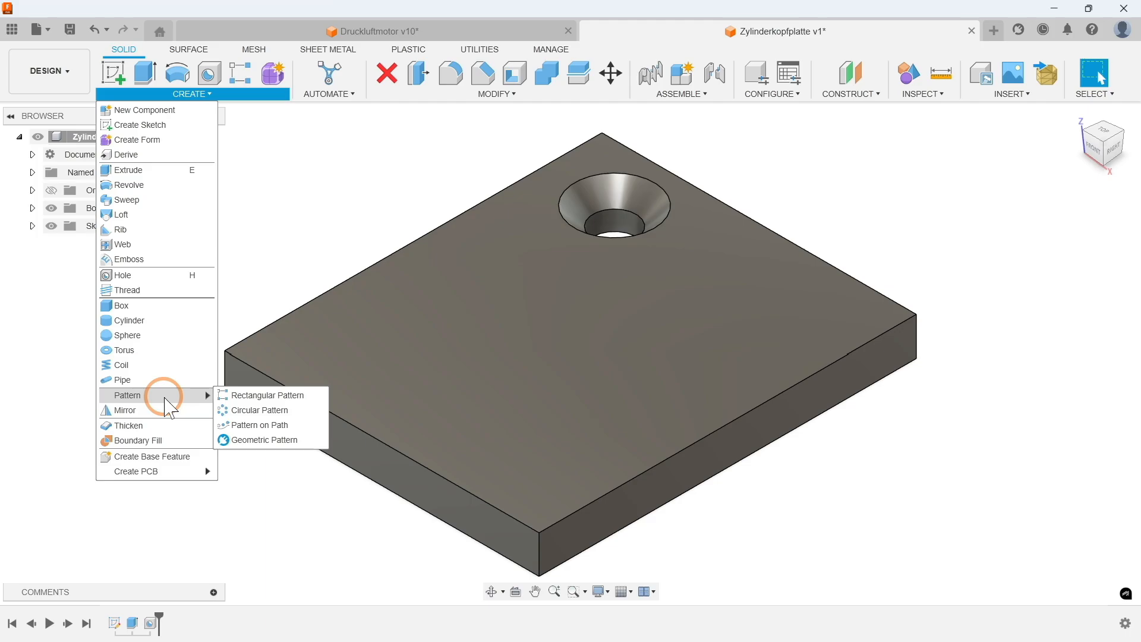
left_click(269, 396)
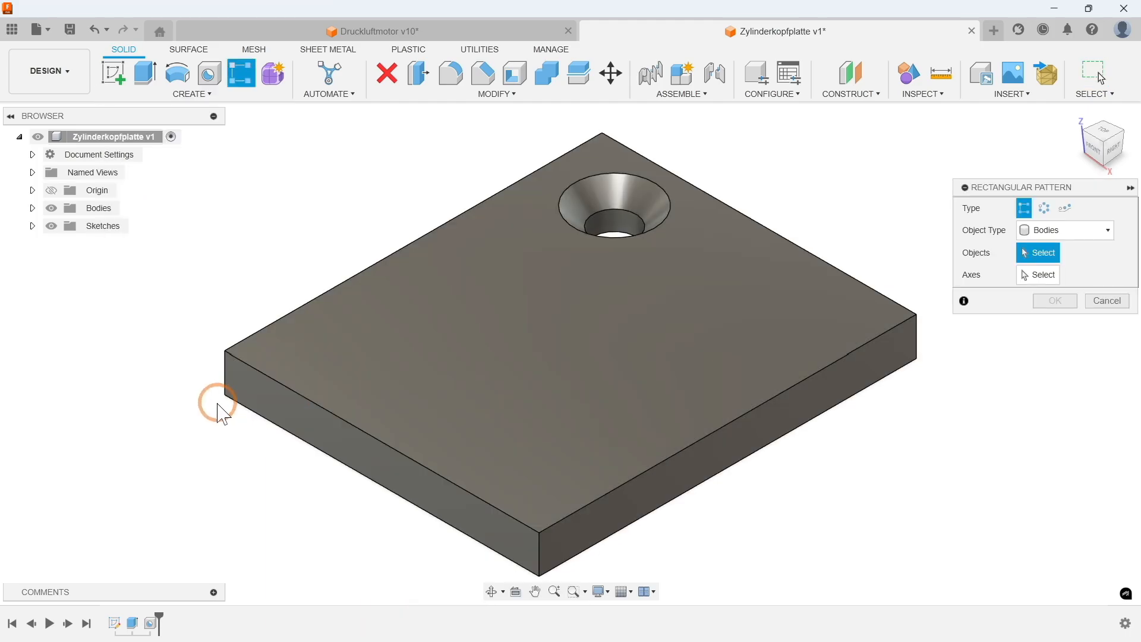
left_click(1067, 231)
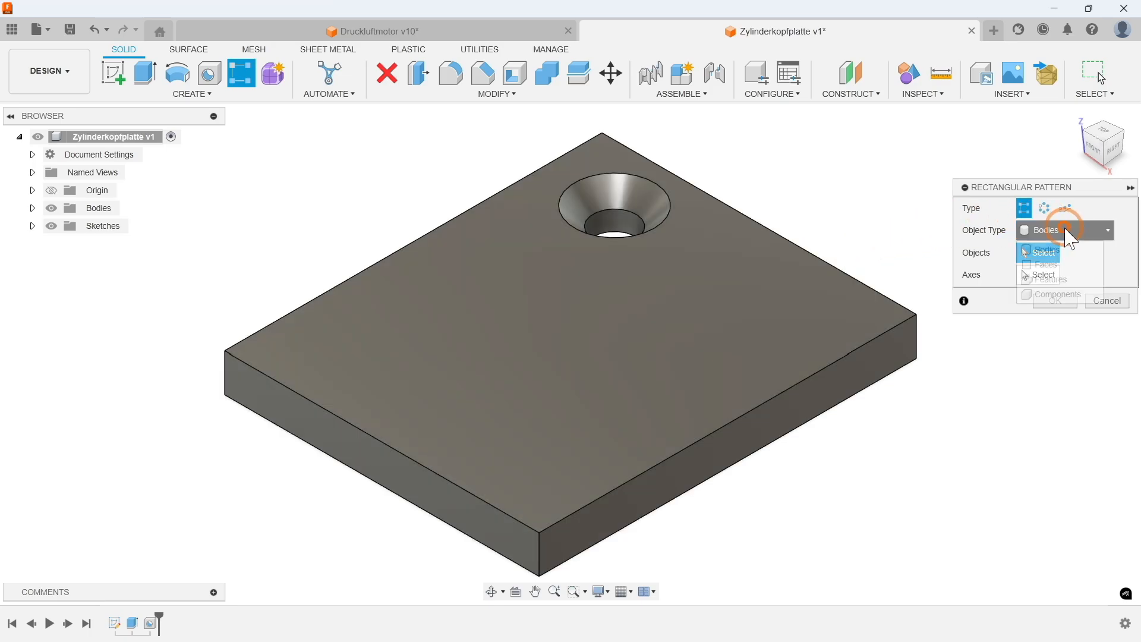
left_click(1057, 285)
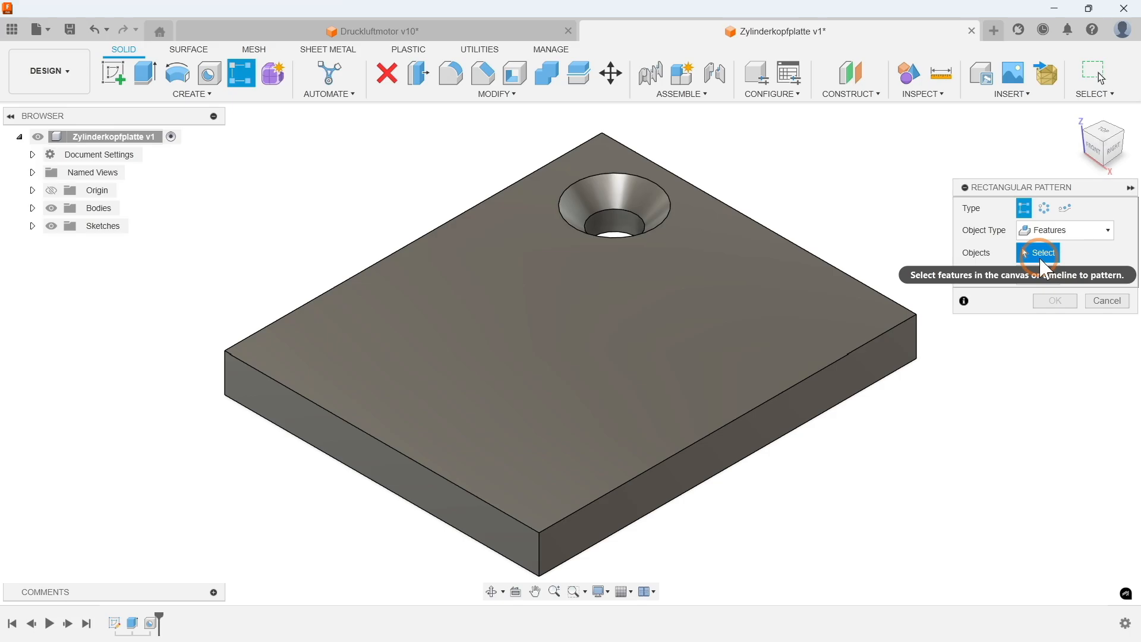
left_click(626, 207)
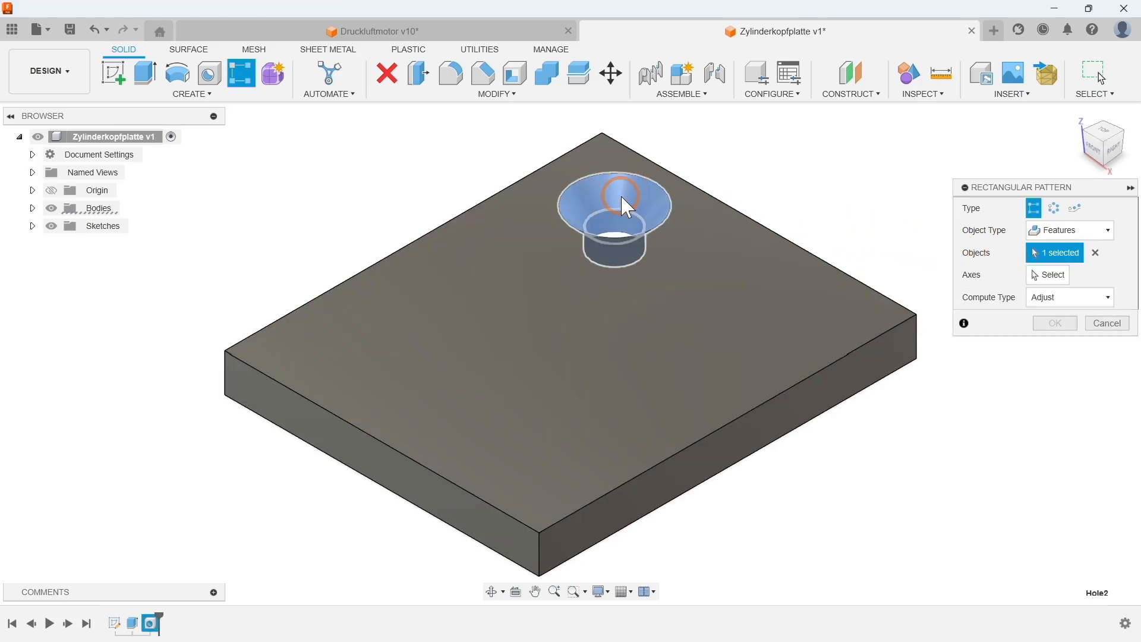
left_click(1051, 275)
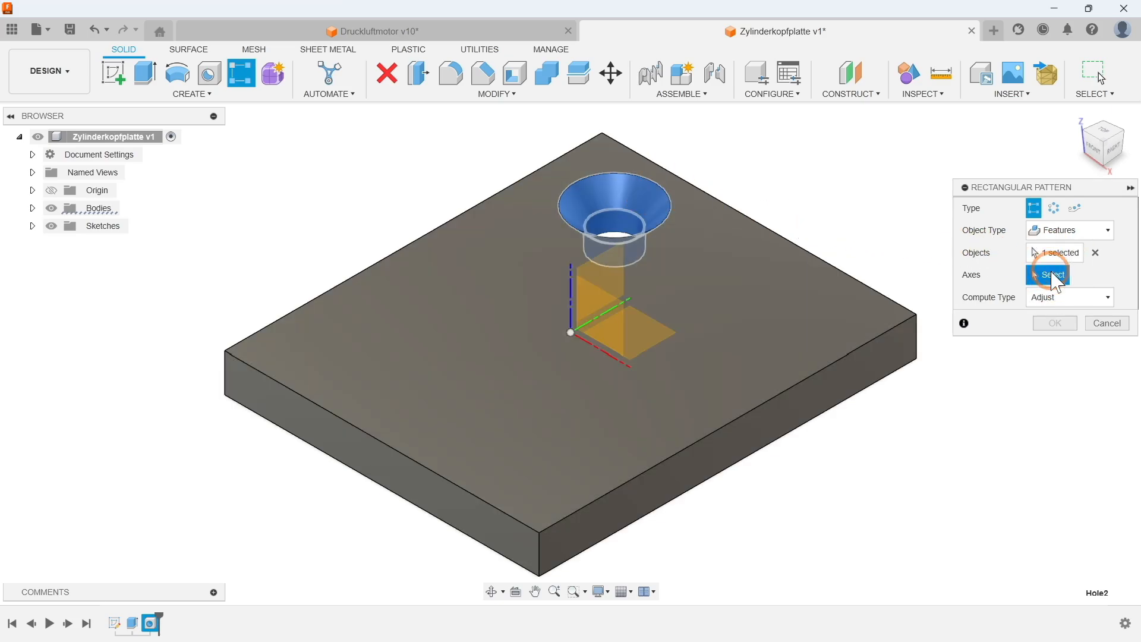
left_click(536, 171)
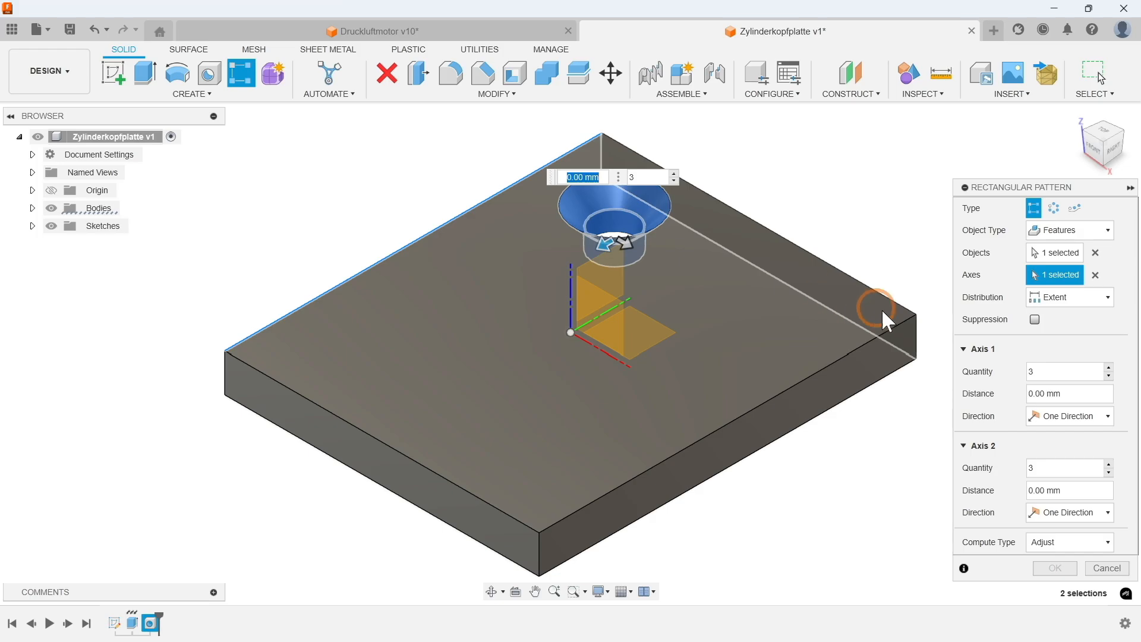
Create the pattern with 2 instances over 21 mm on axis 1 and 2 over 14 mm on axis 2, and recheck its settings
left_click(1032, 371)
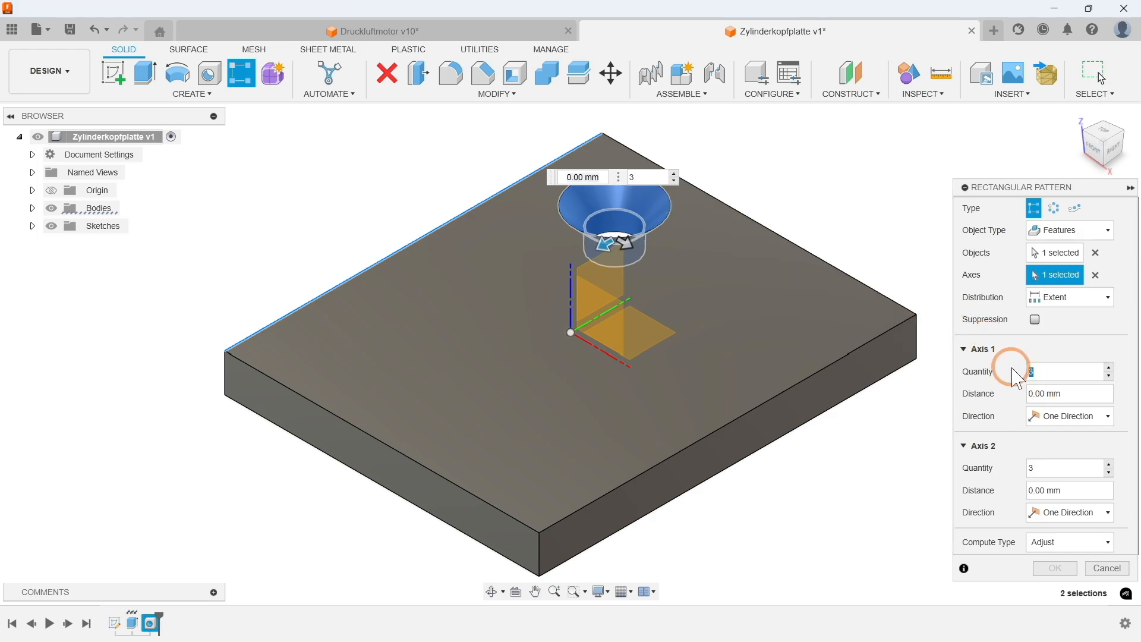
type("2")
left_click(1065, 469)
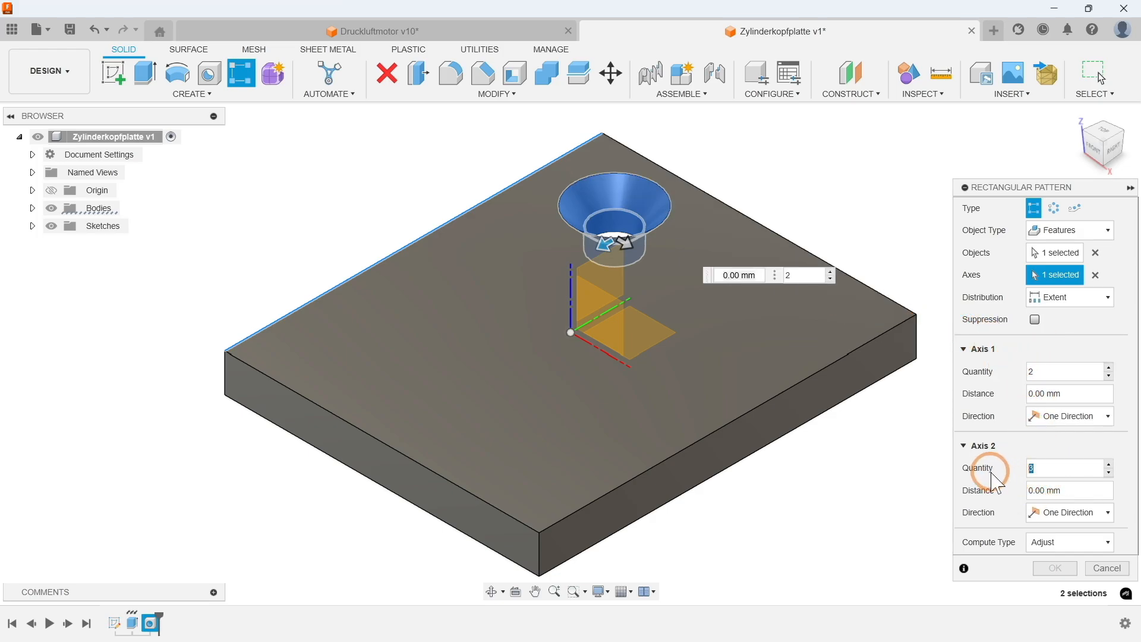
type("2")
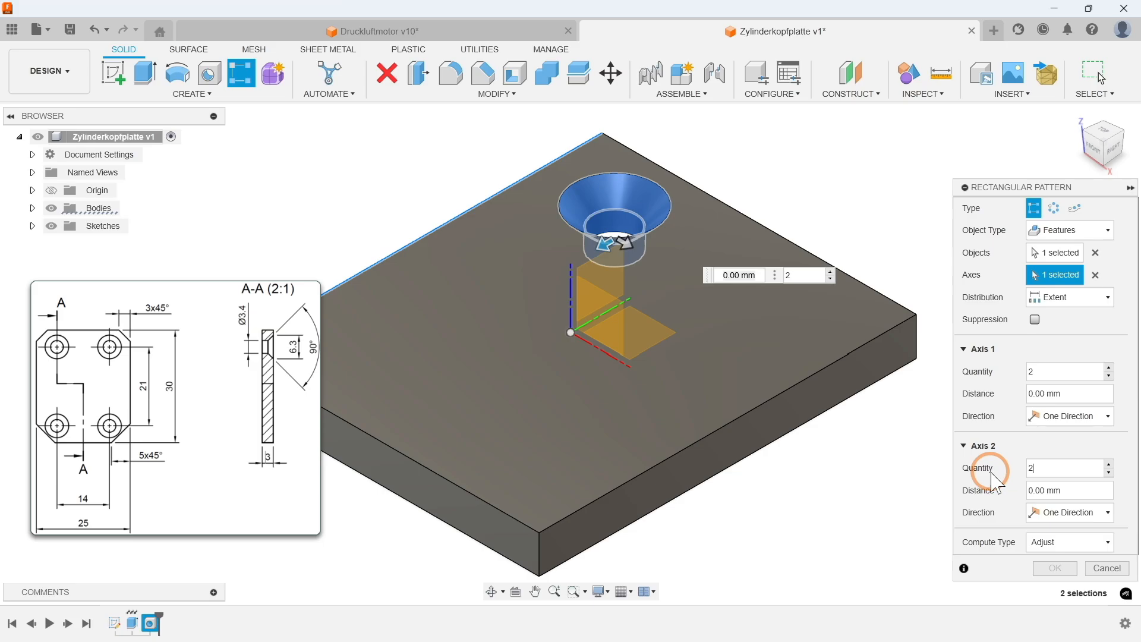
left_click(1070, 393)
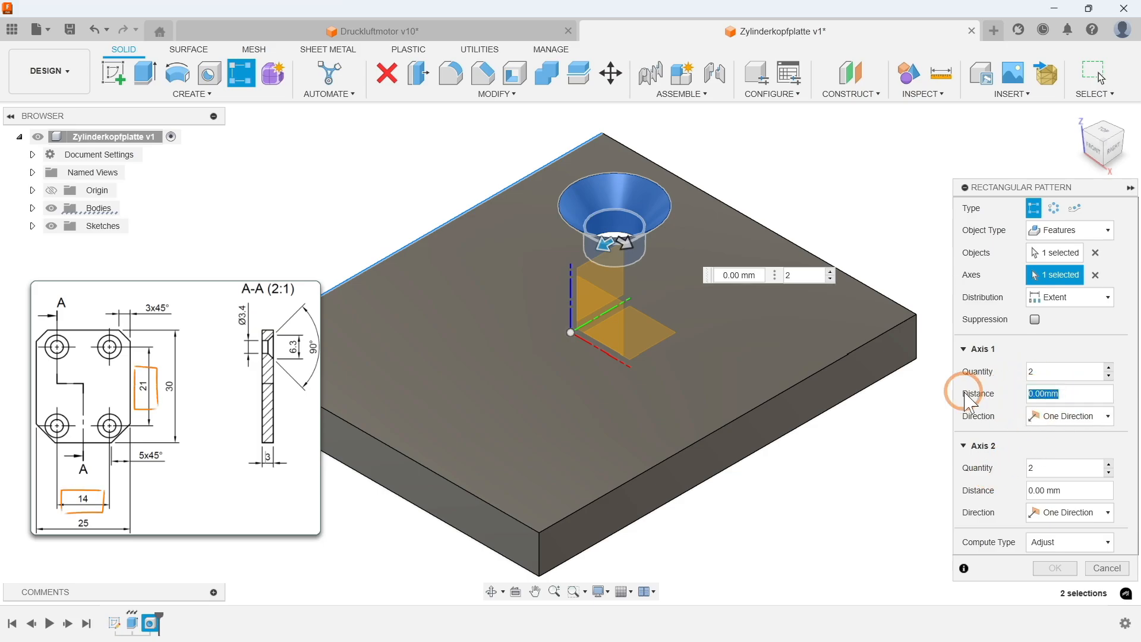
type("21")
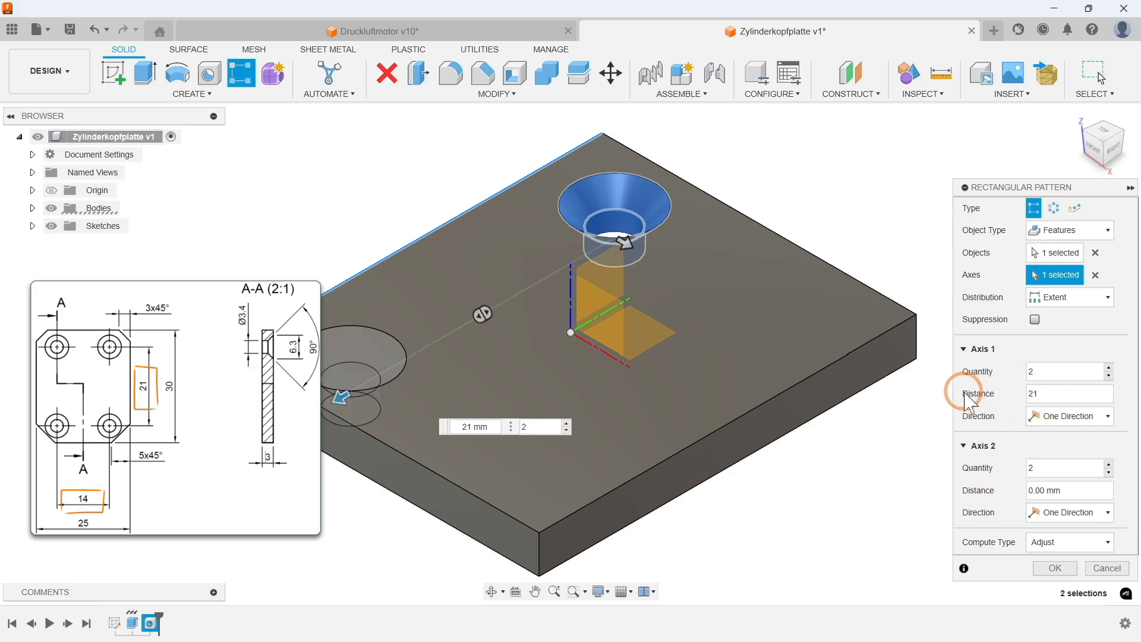
left_click(1082, 489)
type("14")
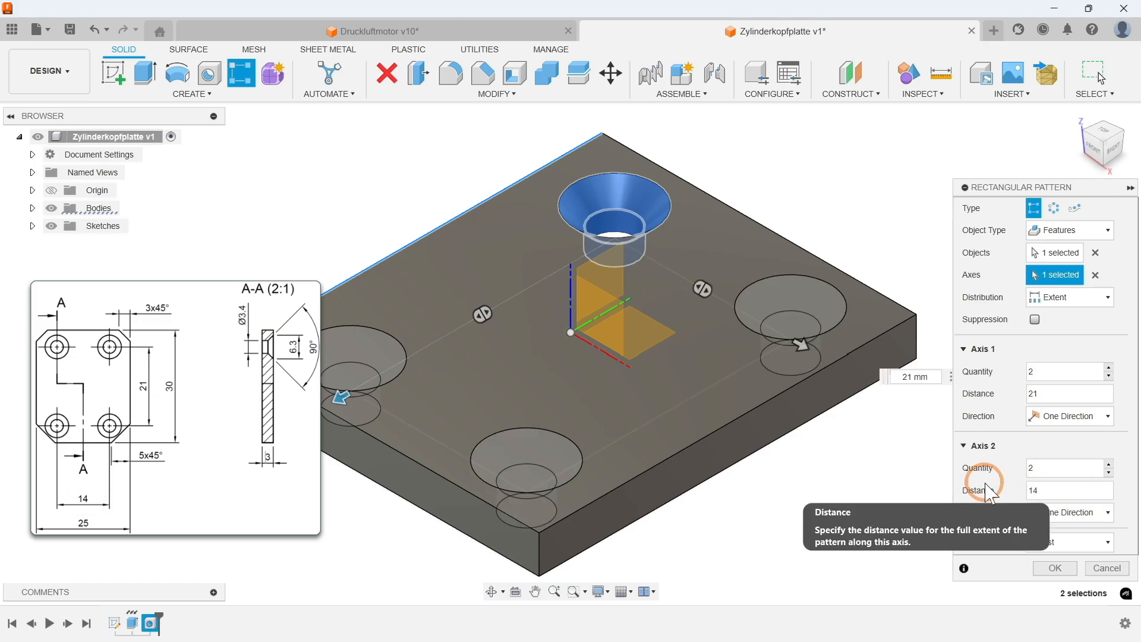
left_click(1051, 568)
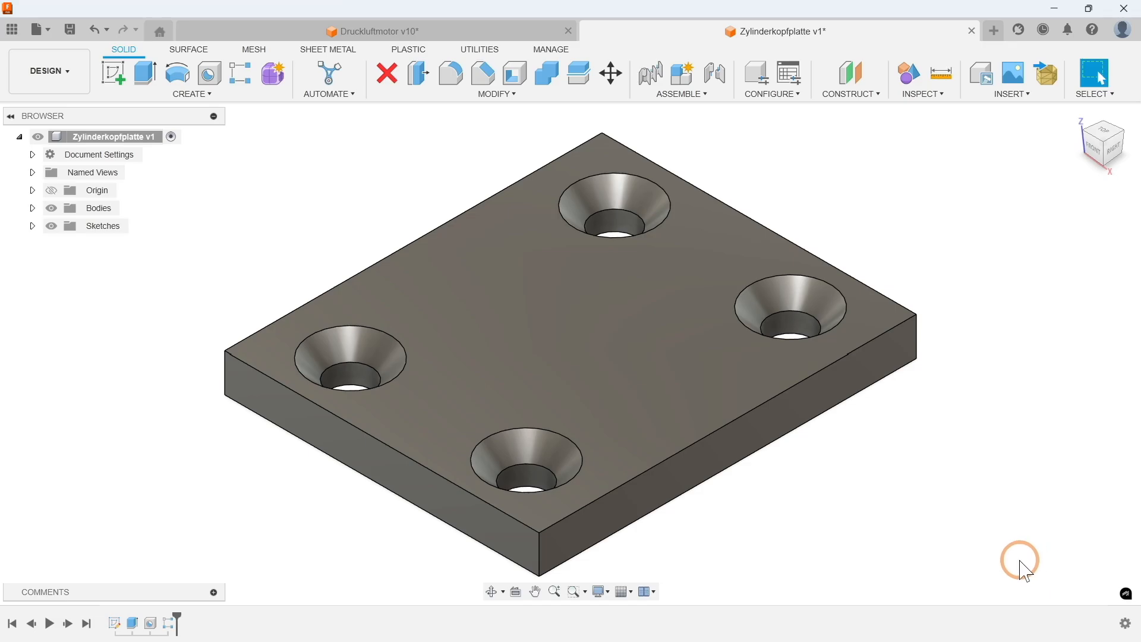
double_click(171, 623)
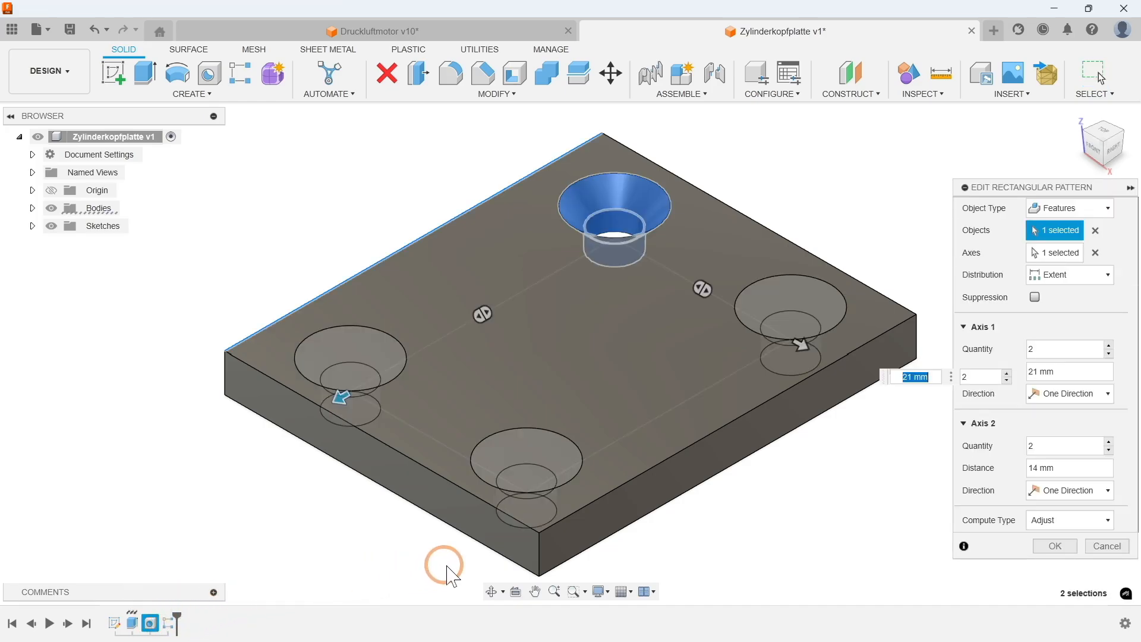
left_click(1052, 546)
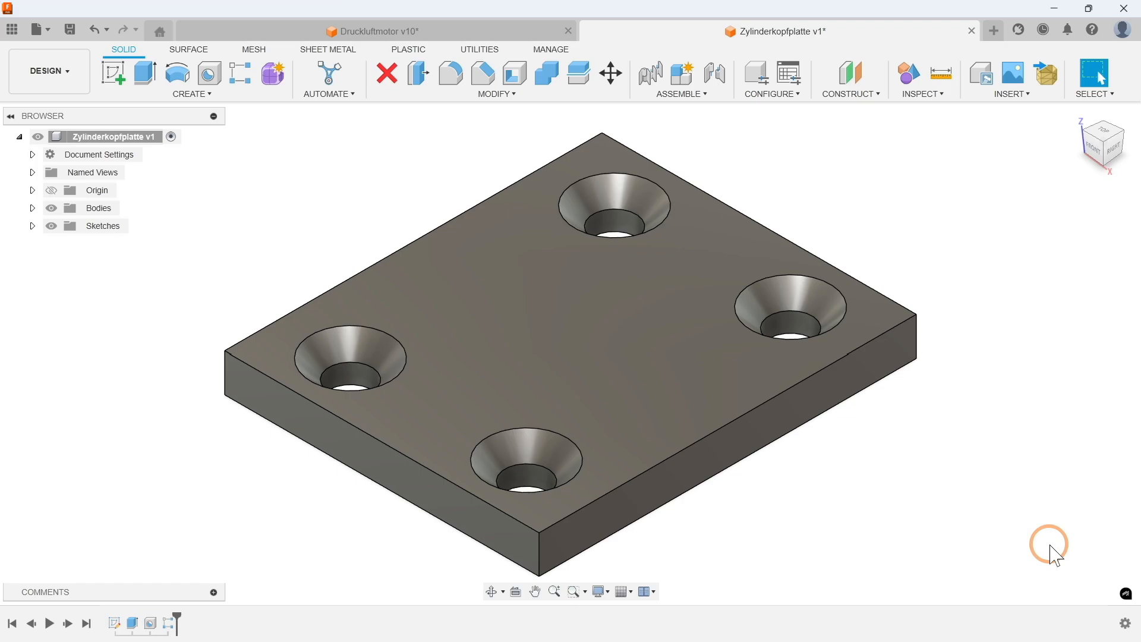
Apply an equal-distance chamfer of 3 mm to the plate's two rear vertical corner edges
left_click(507, 95)
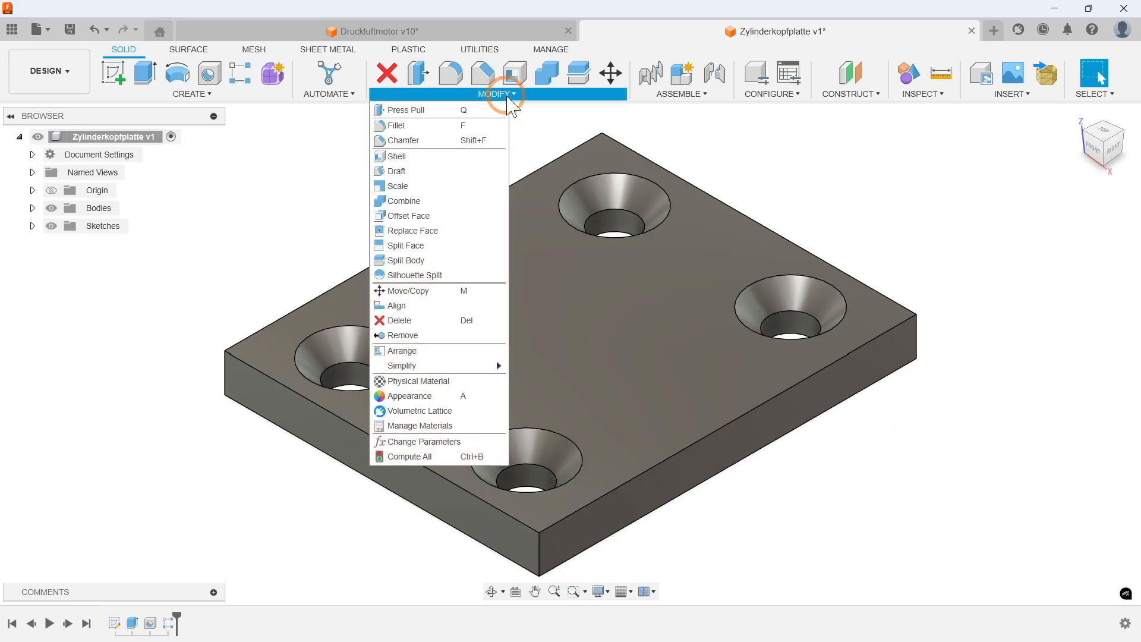
left_click(439, 141)
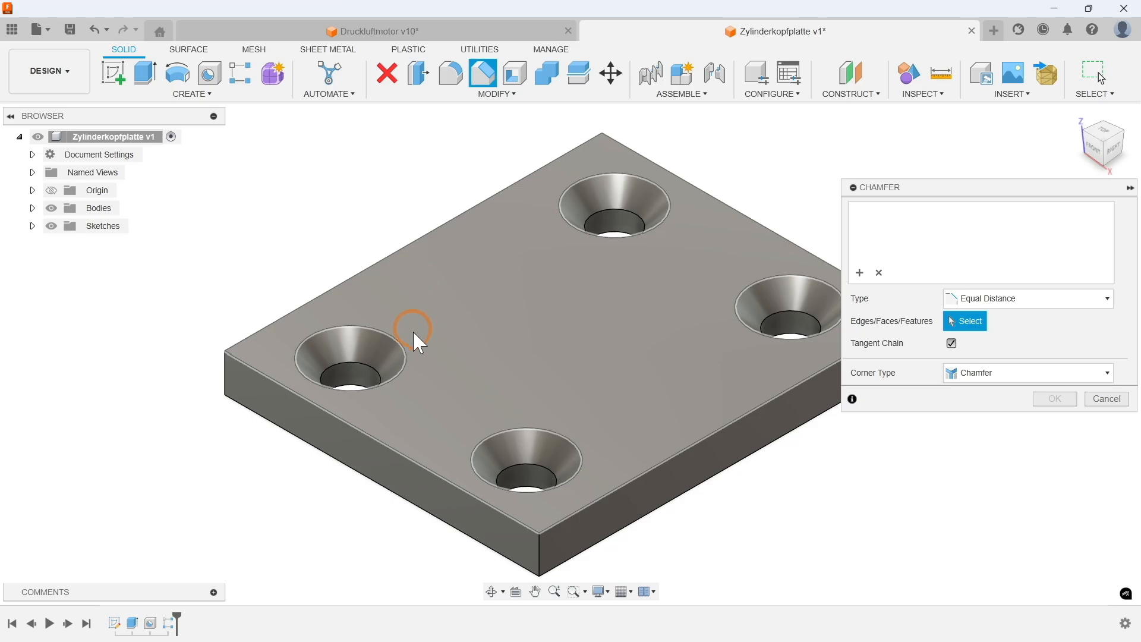
scroll(410, 339, "down", 4)
middle_click_drag(726, 217, 584, 186, "shift")
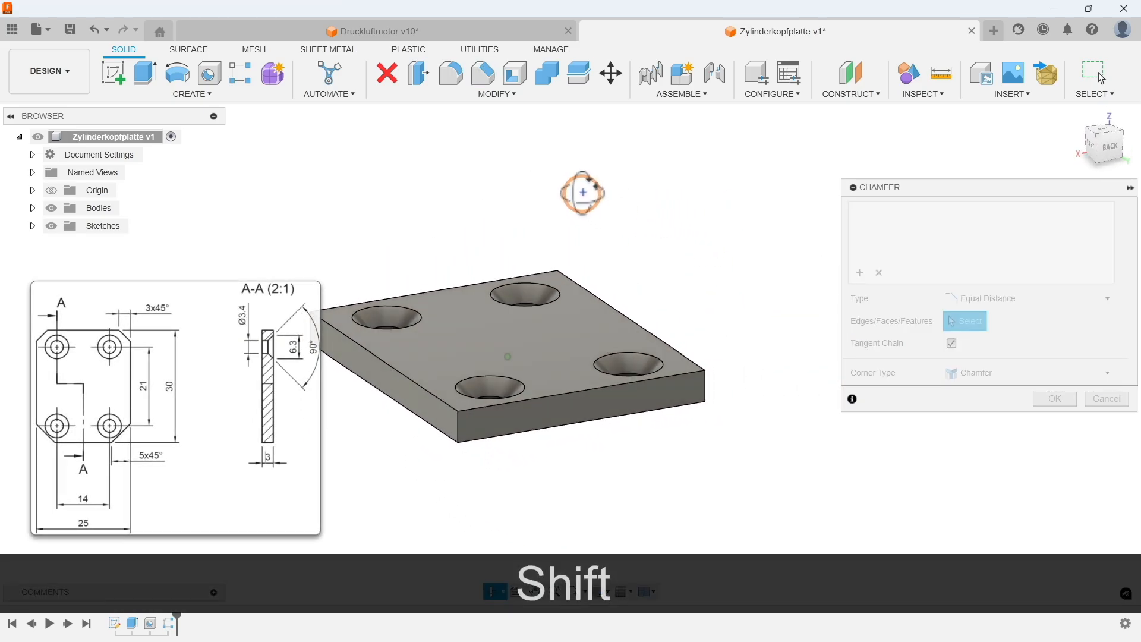
left_click(459, 414)
left_click(707, 387)
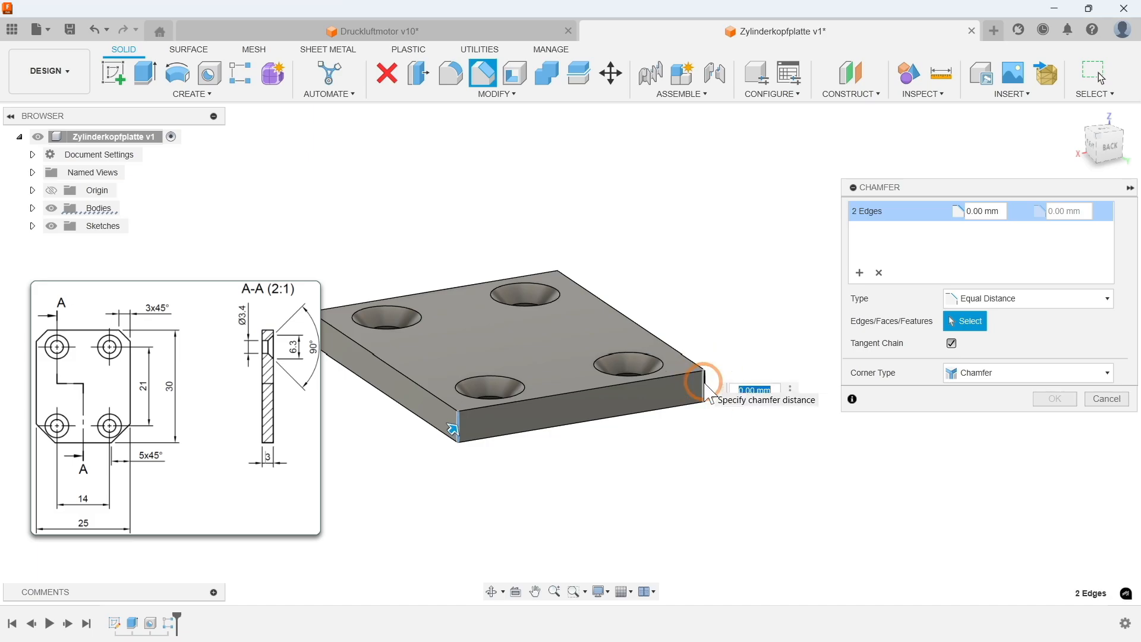
type("3")
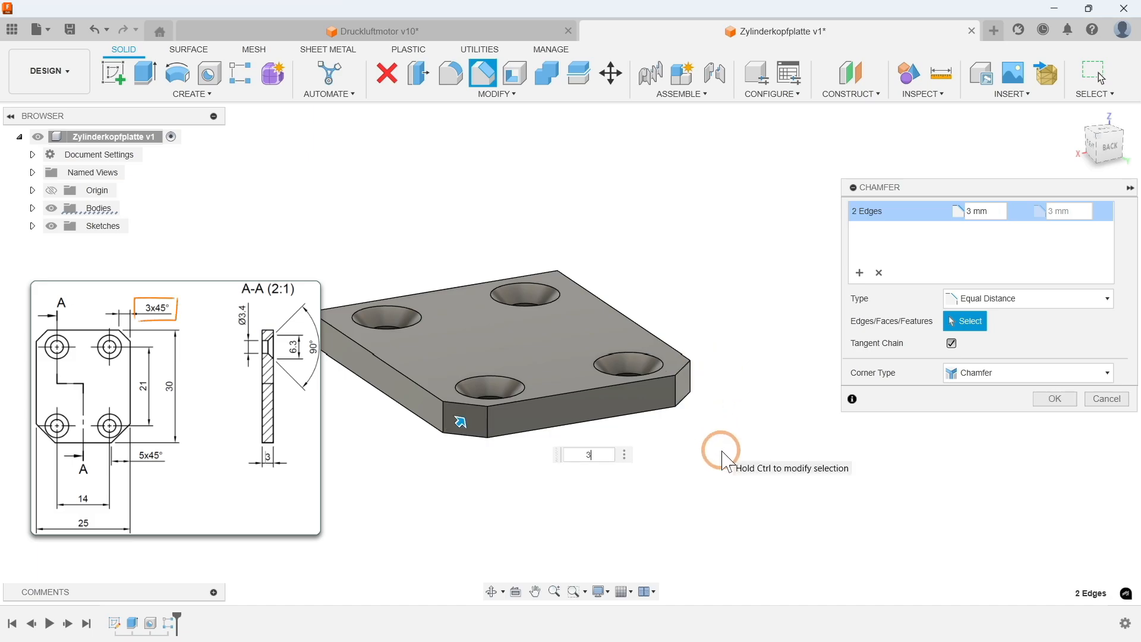
Add a second edge set with the plate's two front vertical corner edges at 5 mm equal distance and finish the chamfer
left_click(860, 273)
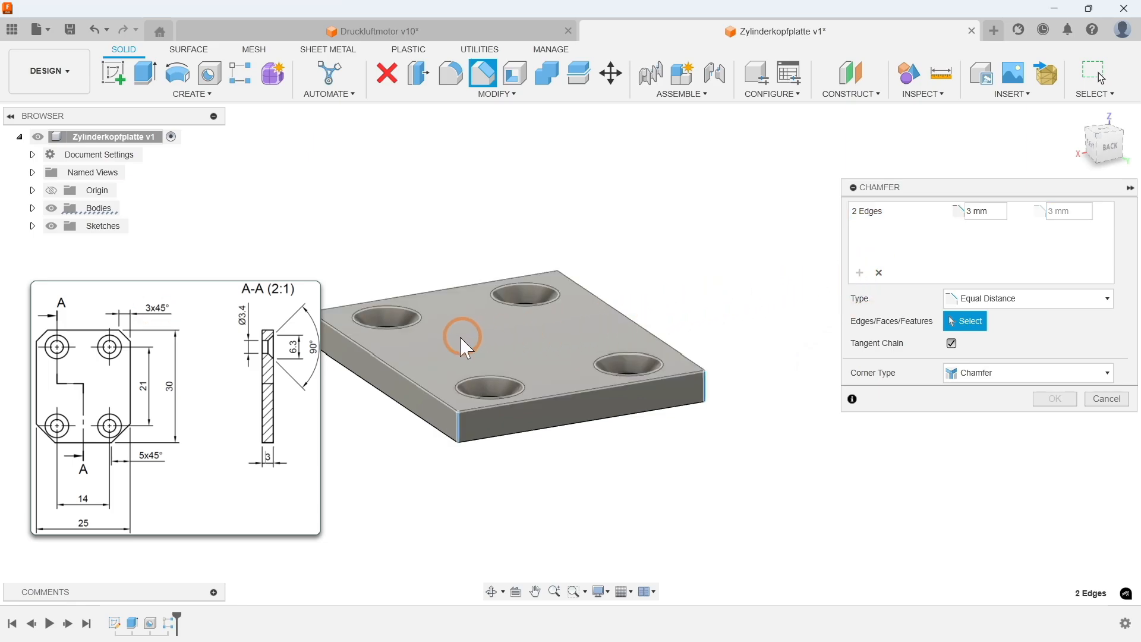
middle_click_drag(374, 386, 384, 437, "shift")
left_click(372, 423)
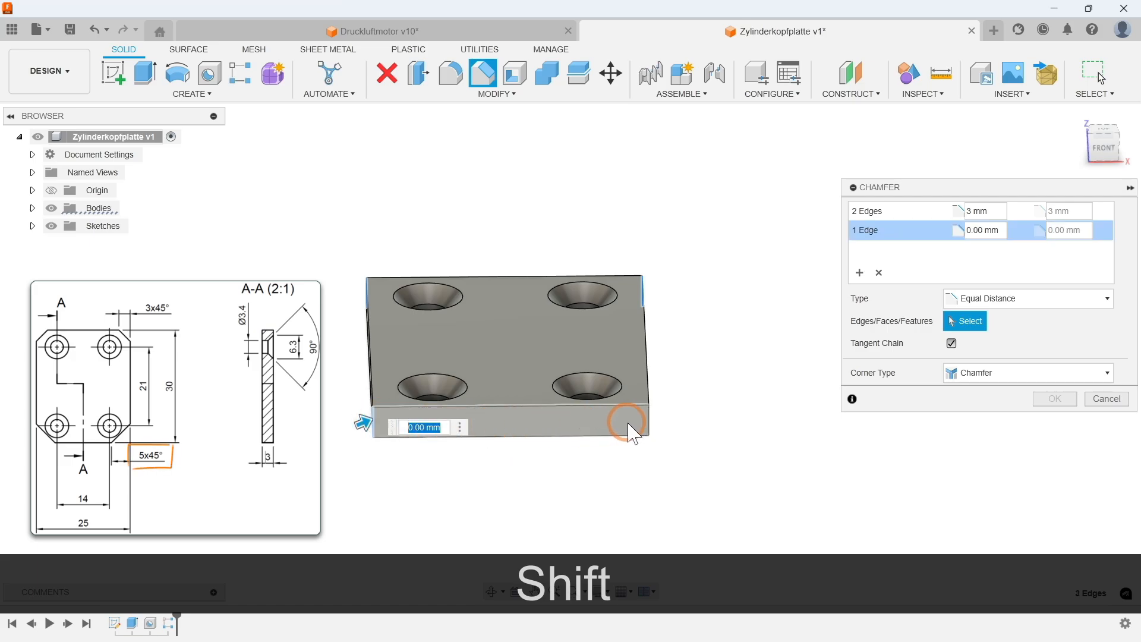
left_click(648, 419)
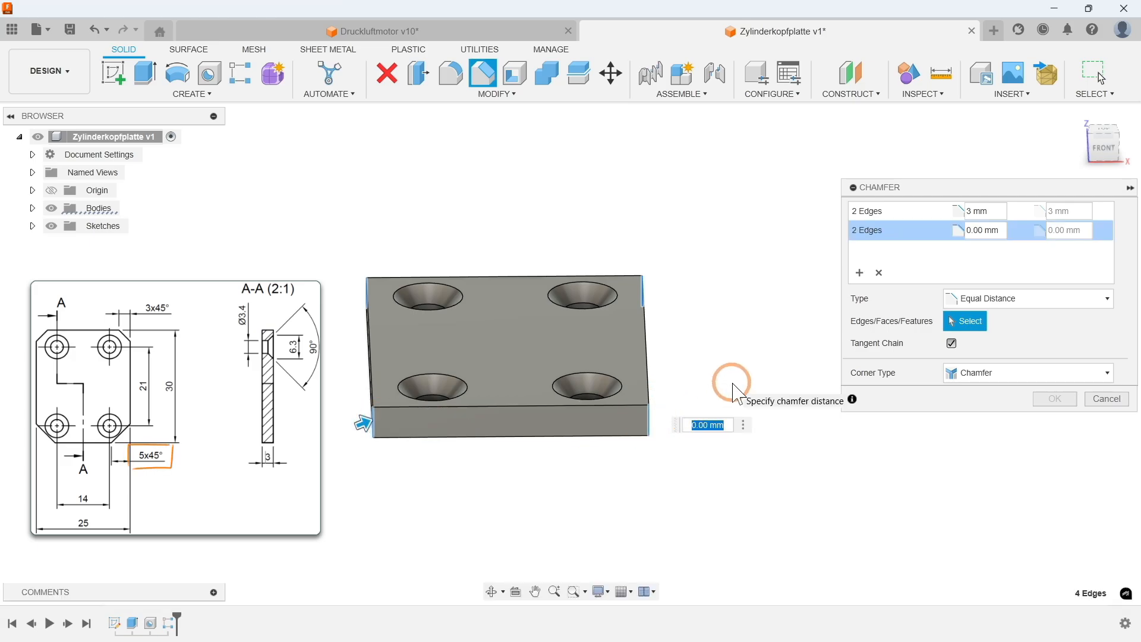
type("5")
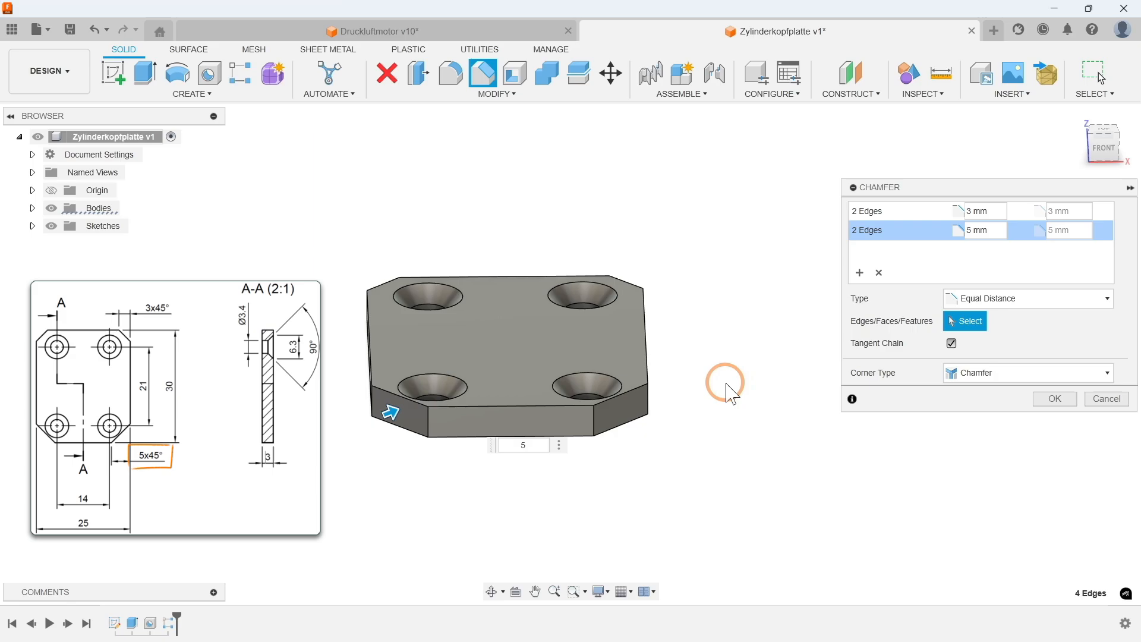
mouse_move(686, 278)
middle_mouse_down("shift")
mouse_move(653, 229)
mouse_move(683, 265)
middle_mouse_up("shift")
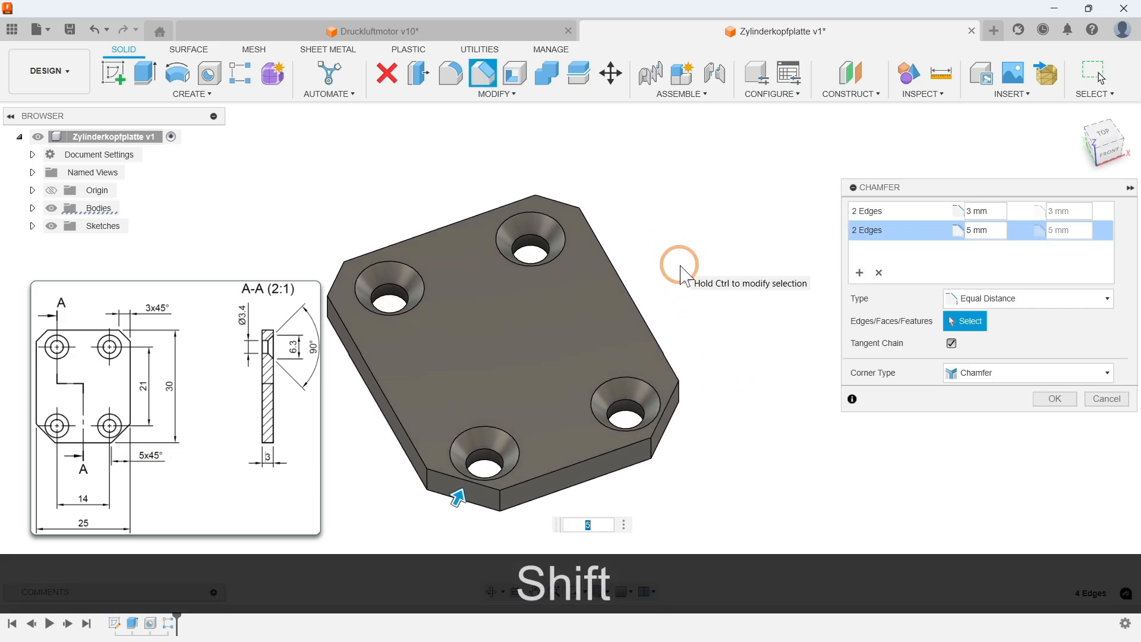
left_click(1056, 399)
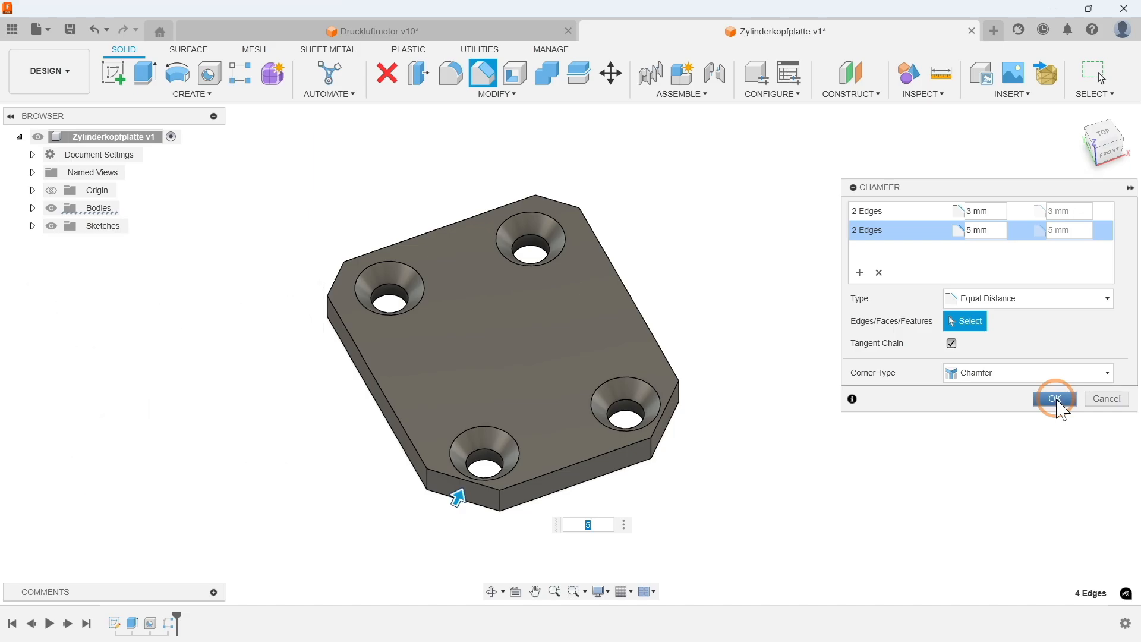
left_click(1056, 399)
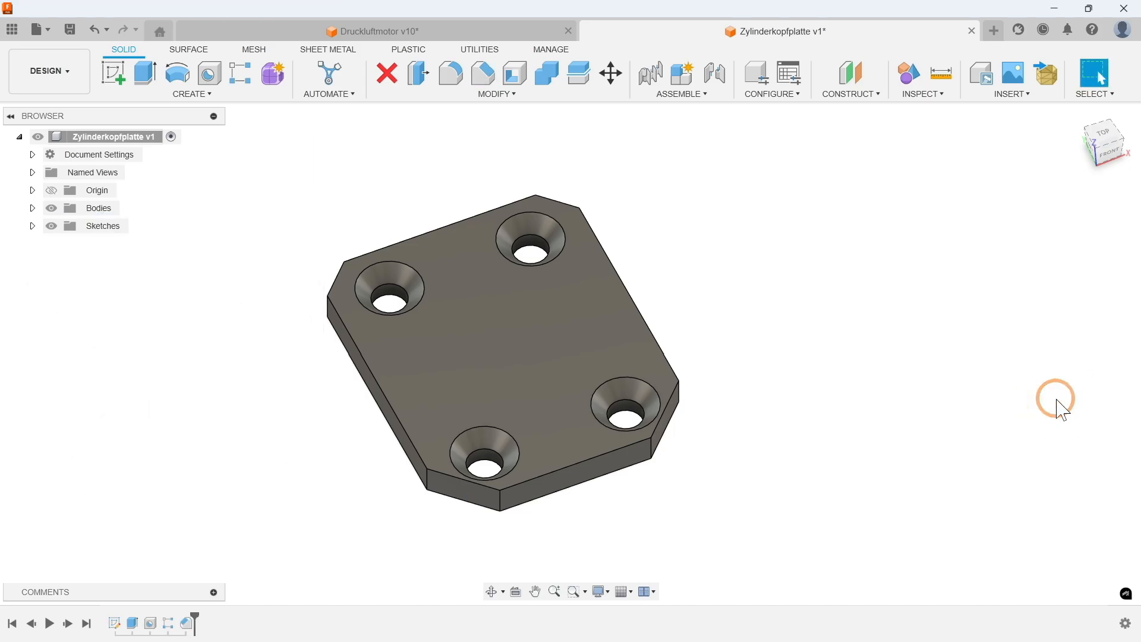
Assign the physical material Aluminum from the Metal category of the Fusion Material Library to the plate
left_click(1078, 116)
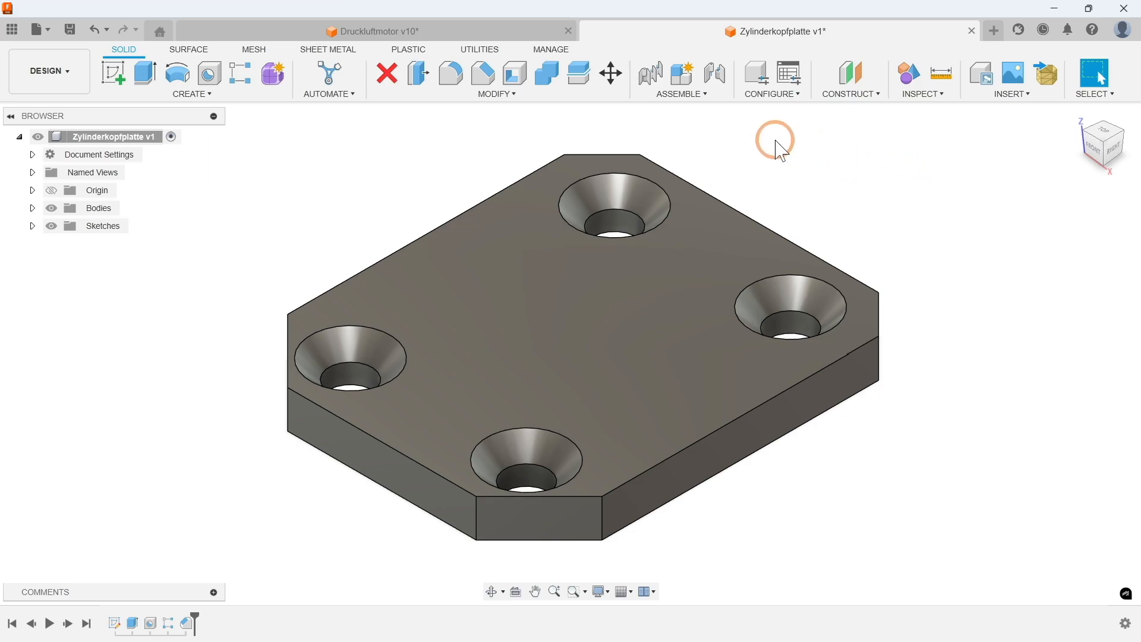
left_click(489, 95)
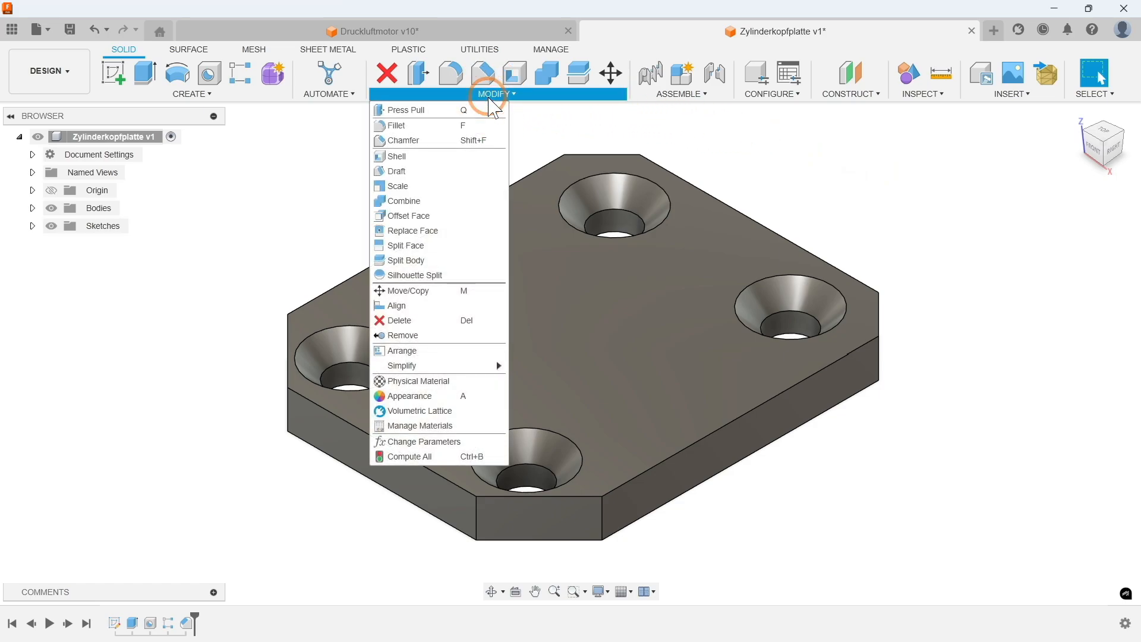
left_click(438, 382)
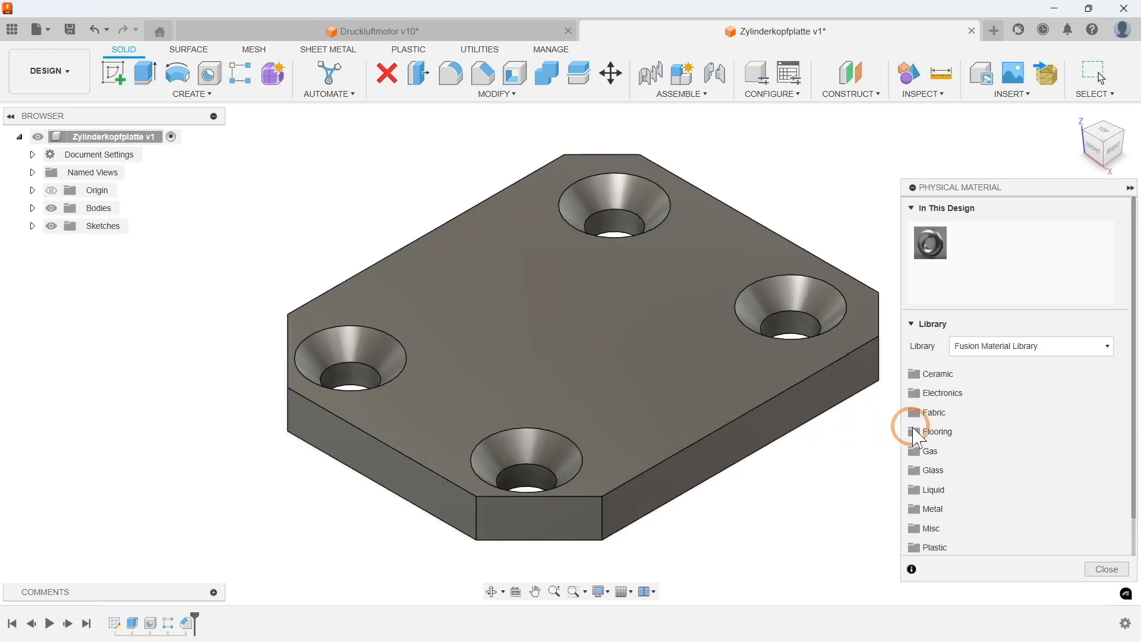
scroll(954, 434, "down", 2)
left_click(934, 470)
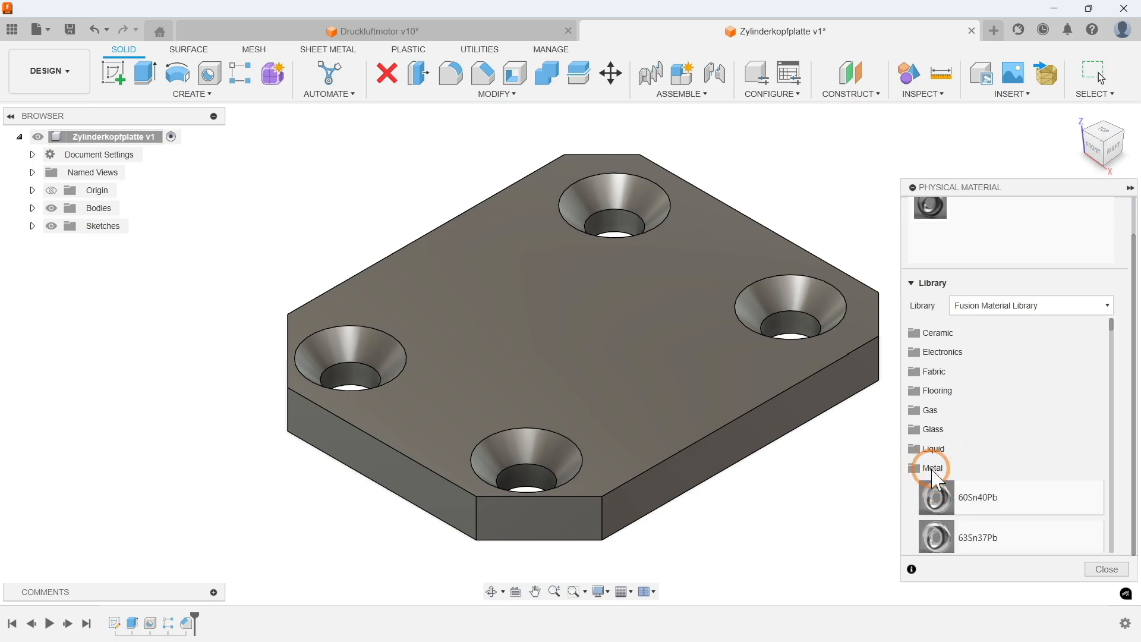
scroll(961, 410, "down", 5)
left_click(972, 368)
left_click(979, 444)
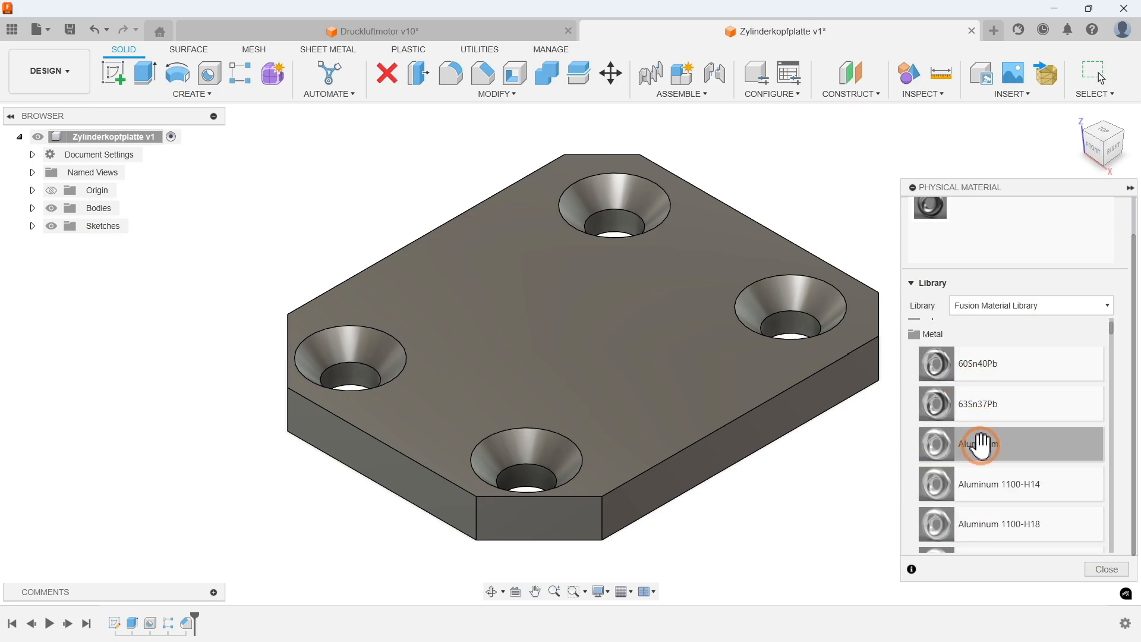
left_click_drag(979, 444, 631, 384)
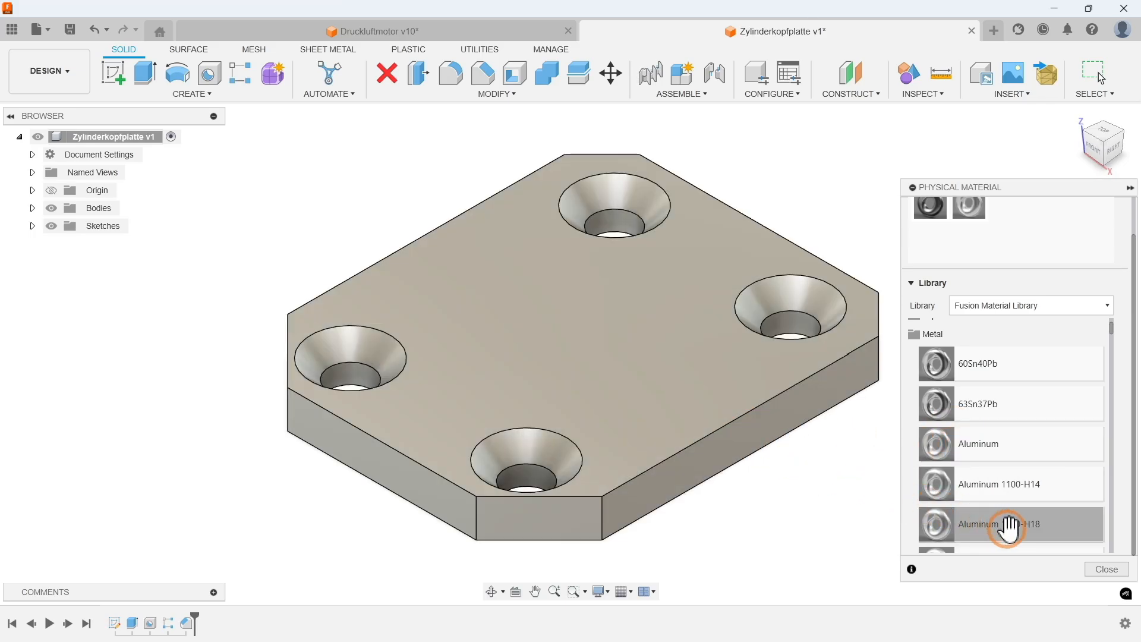
left_click(1107, 569)
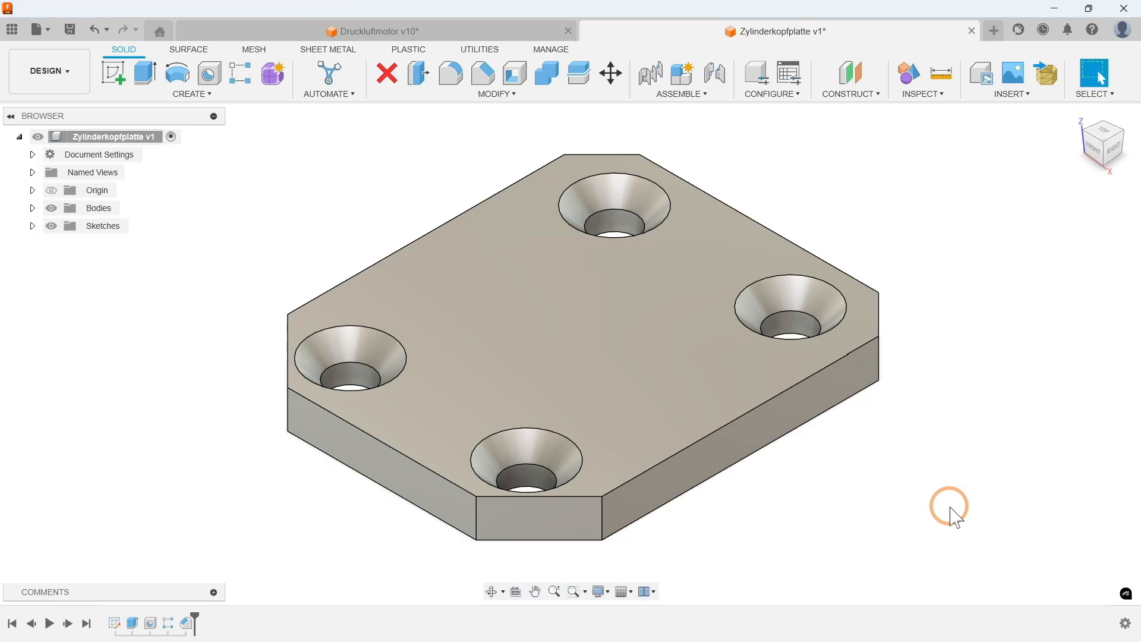
Examine the Zylinderkopfplatte component's properties, including its material name, mass, volume and other physical values
right_click(122, 137)
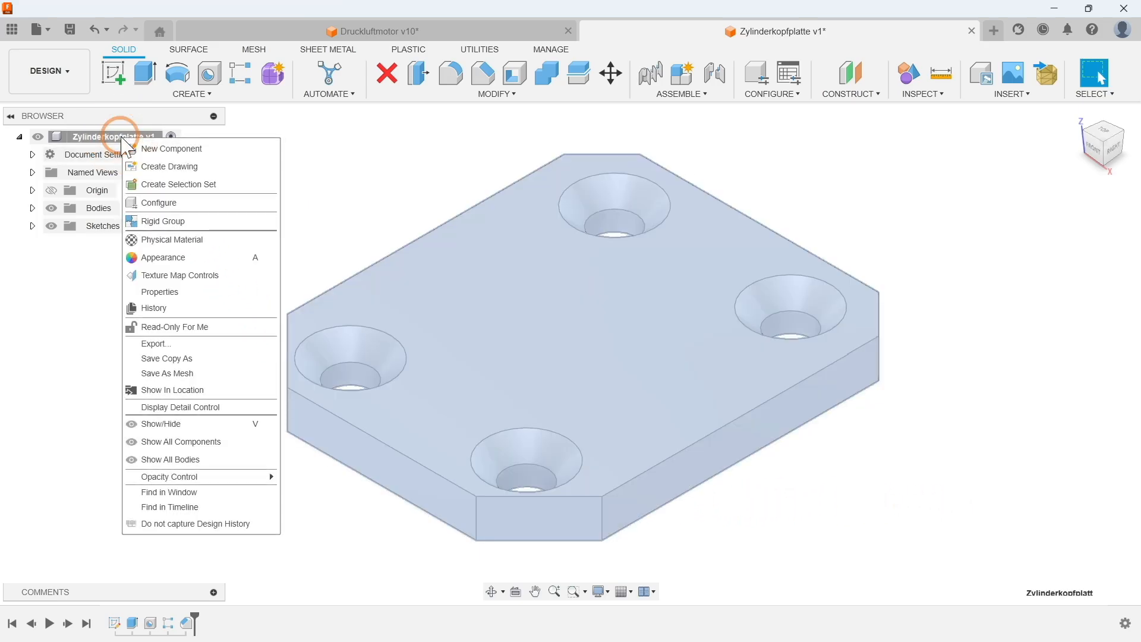
left_click(150, 292)
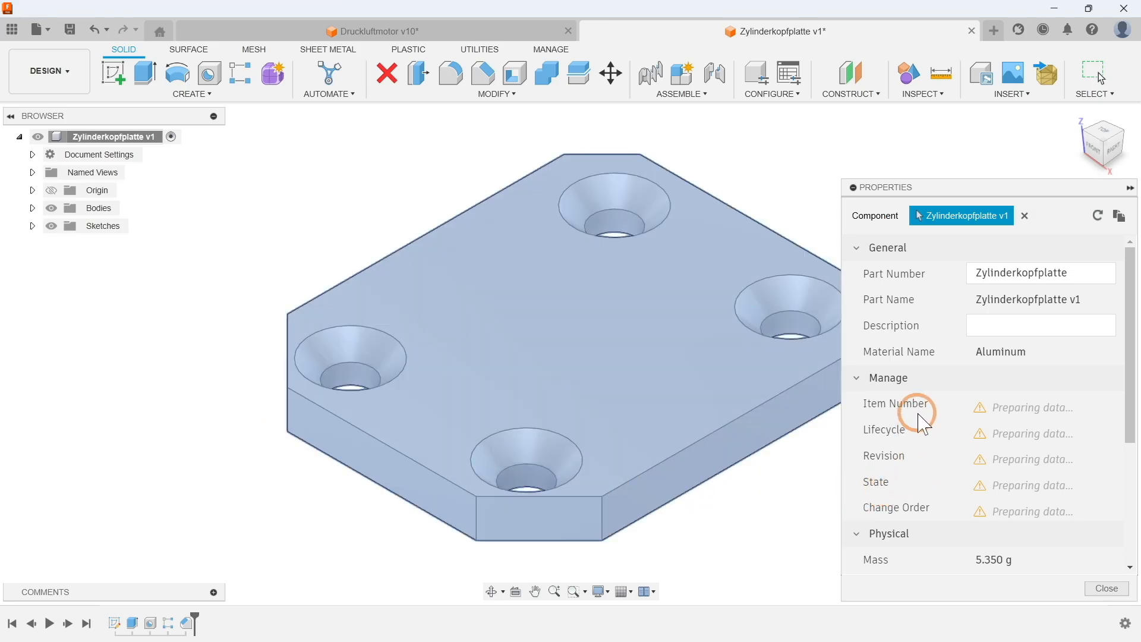
scroll(921, 416, "down", 1)
scroll(920, 410, "down", 3)
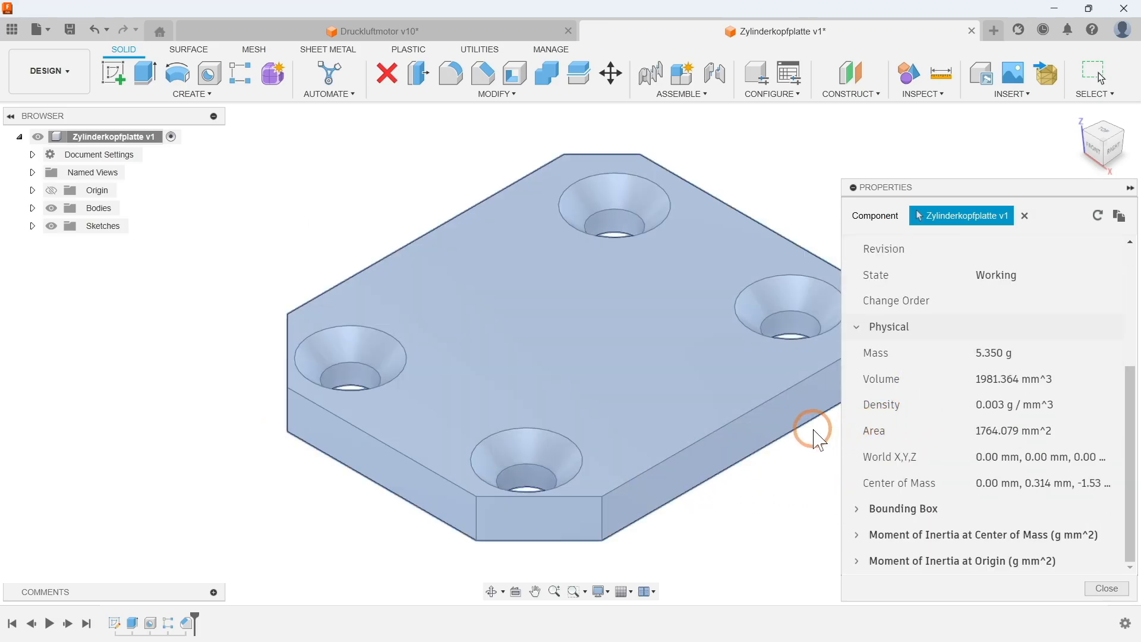
left_click(1107, 588)
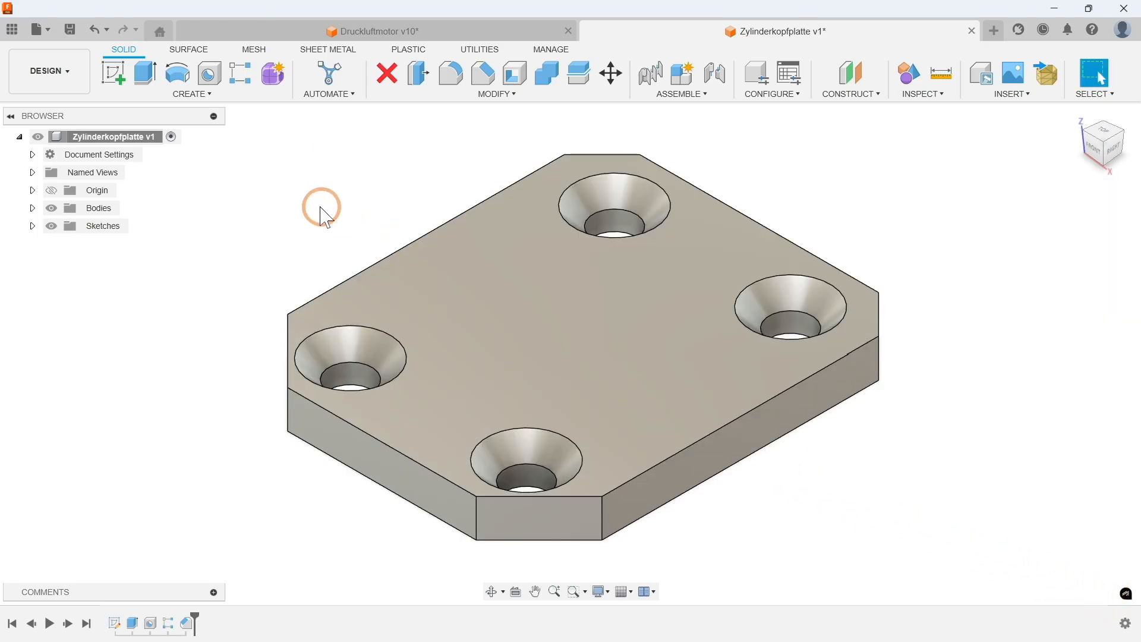
Save the design with the version description "User Saved" and replay its modelling history from the timeline
left_click(70, 29)
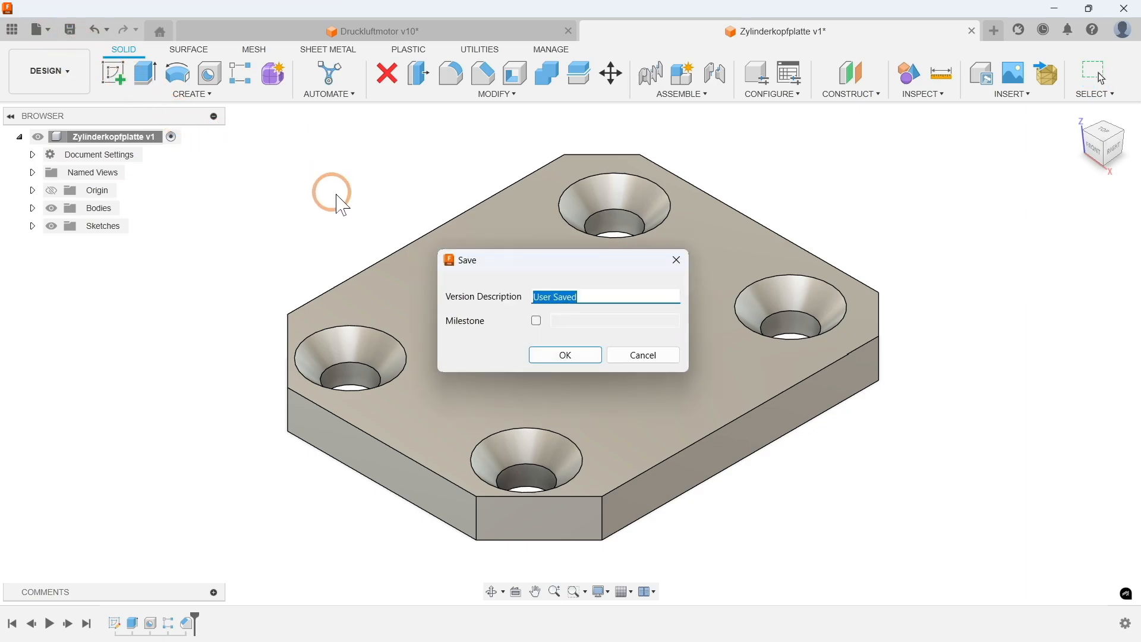
left_click(566, 355)
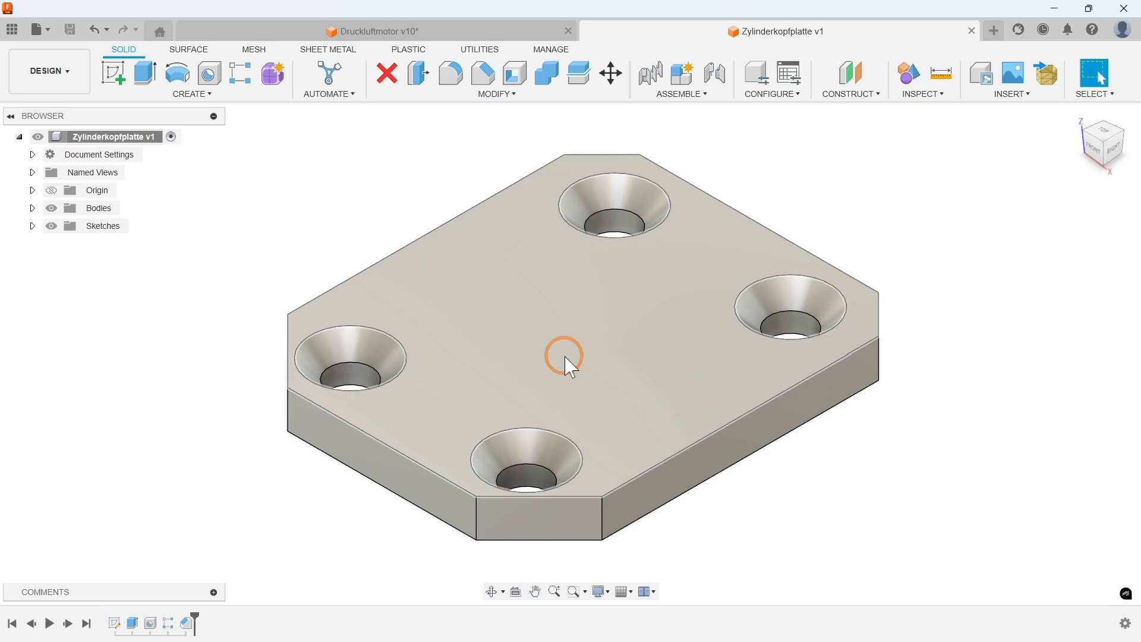
left_click(50, 624)
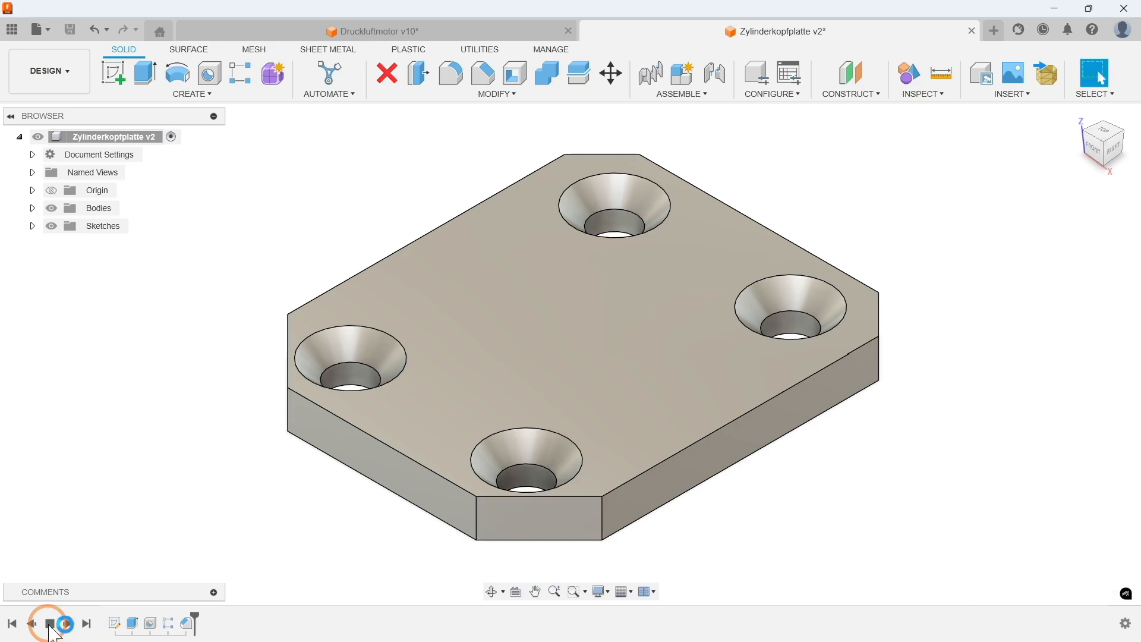
left_click(50, 624)
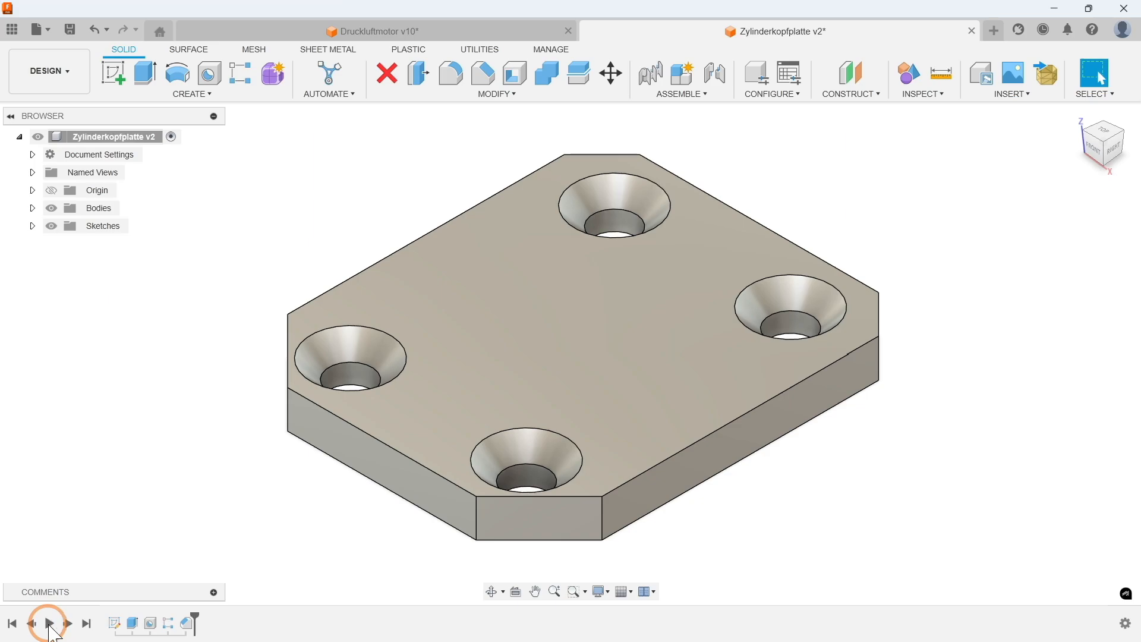